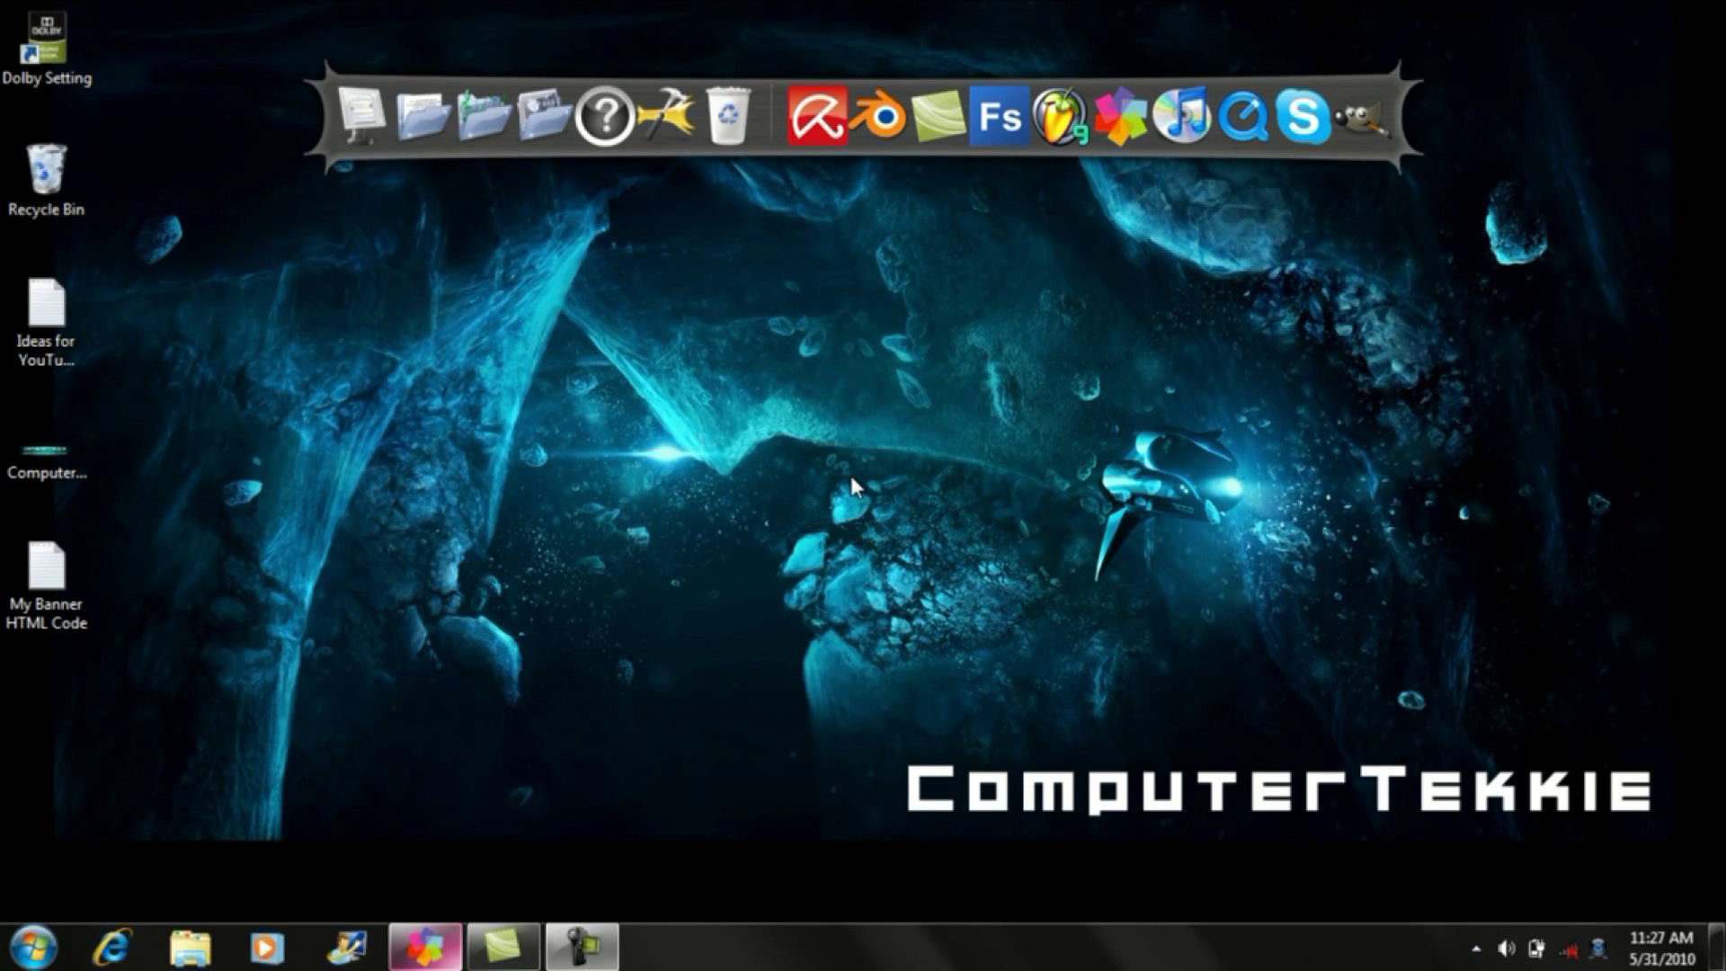
# Step: Launch GIMP and create a new blank white 640 × 400 pixel image
pyautogui.click(1352, 125)
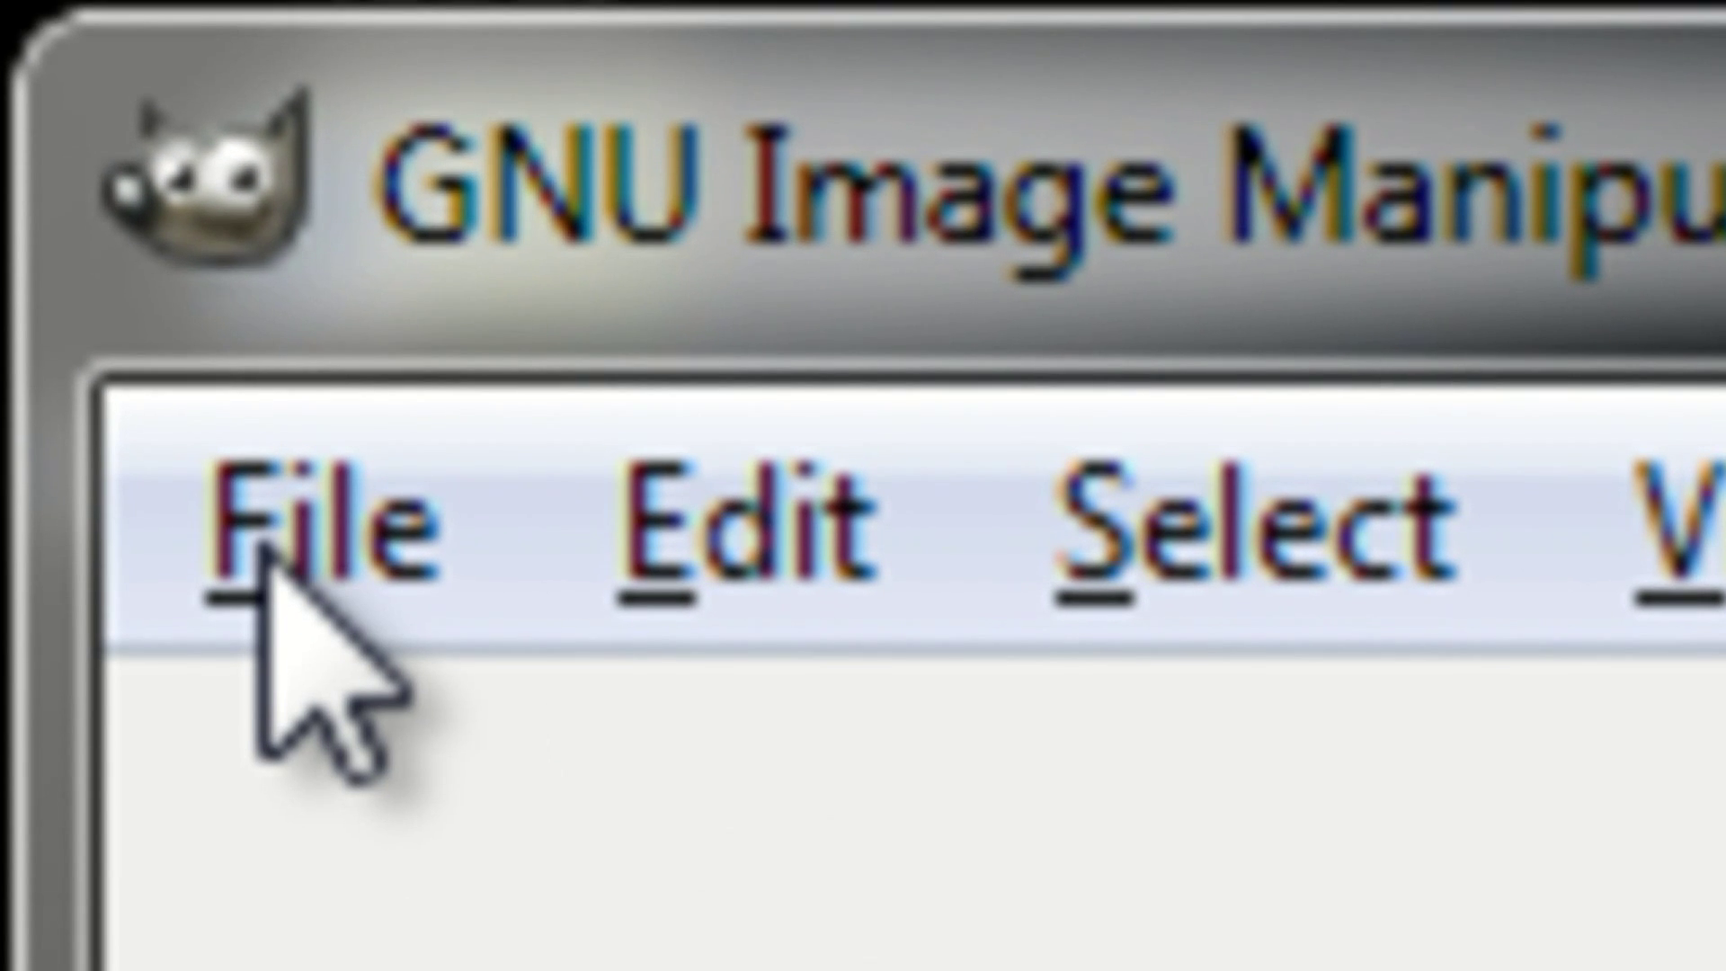
pyautogui.click(261, 575)
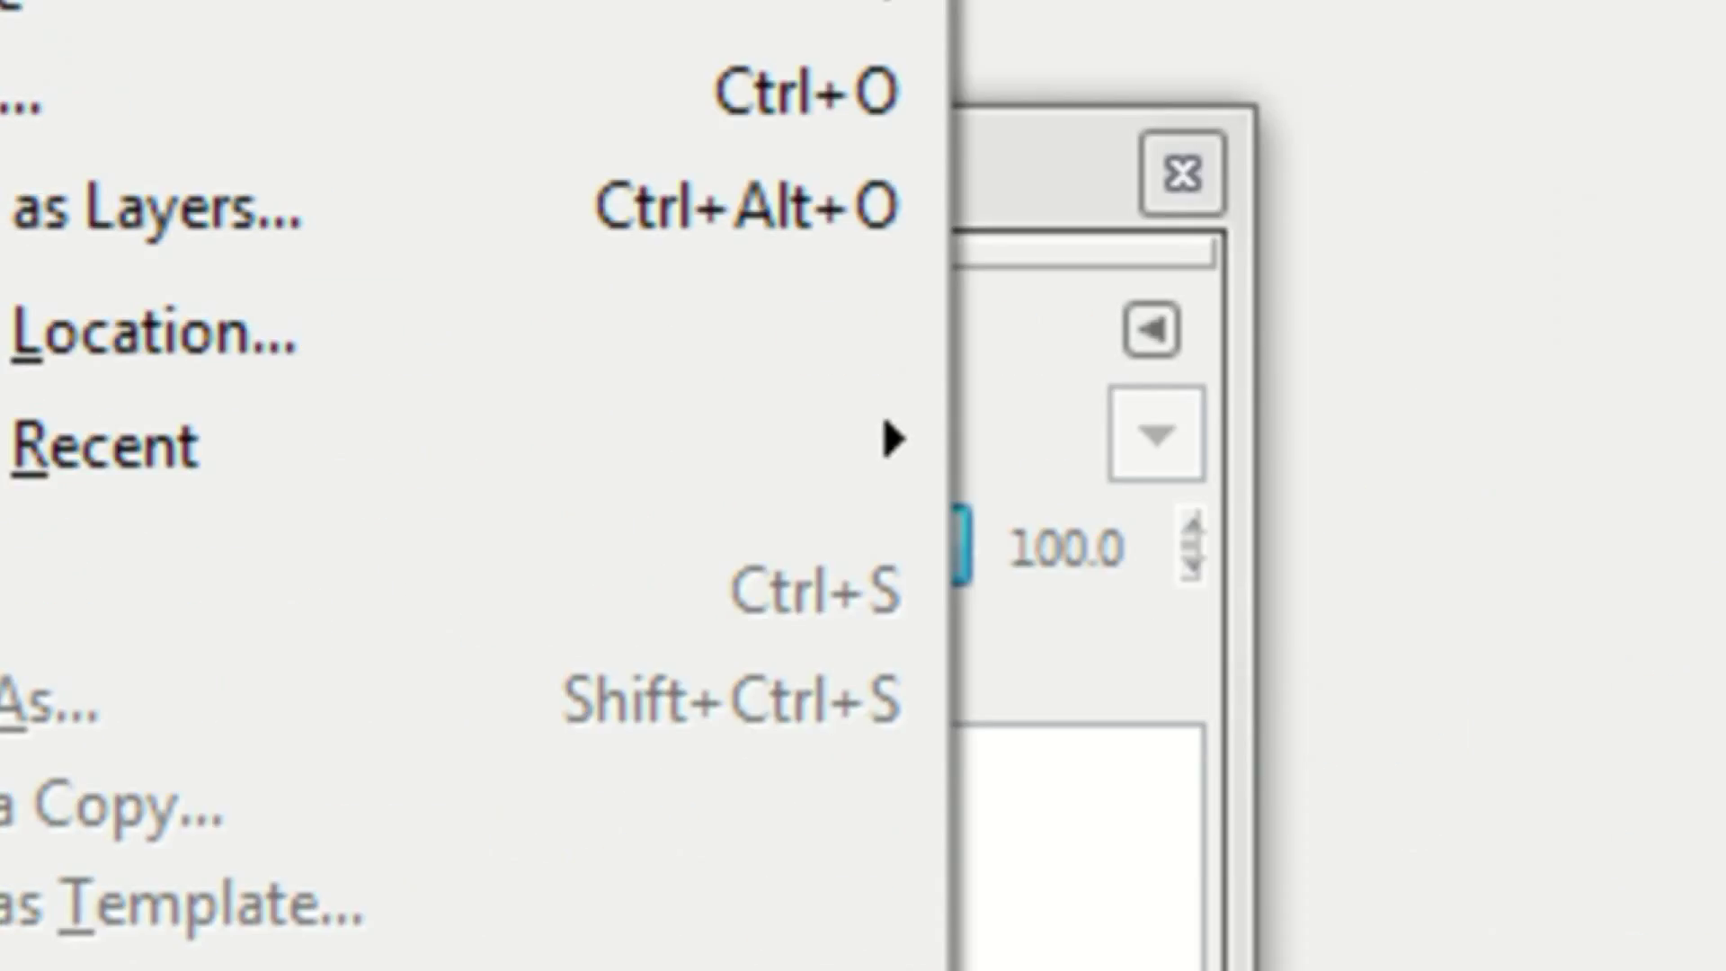
pyautogui.click(409, 692)
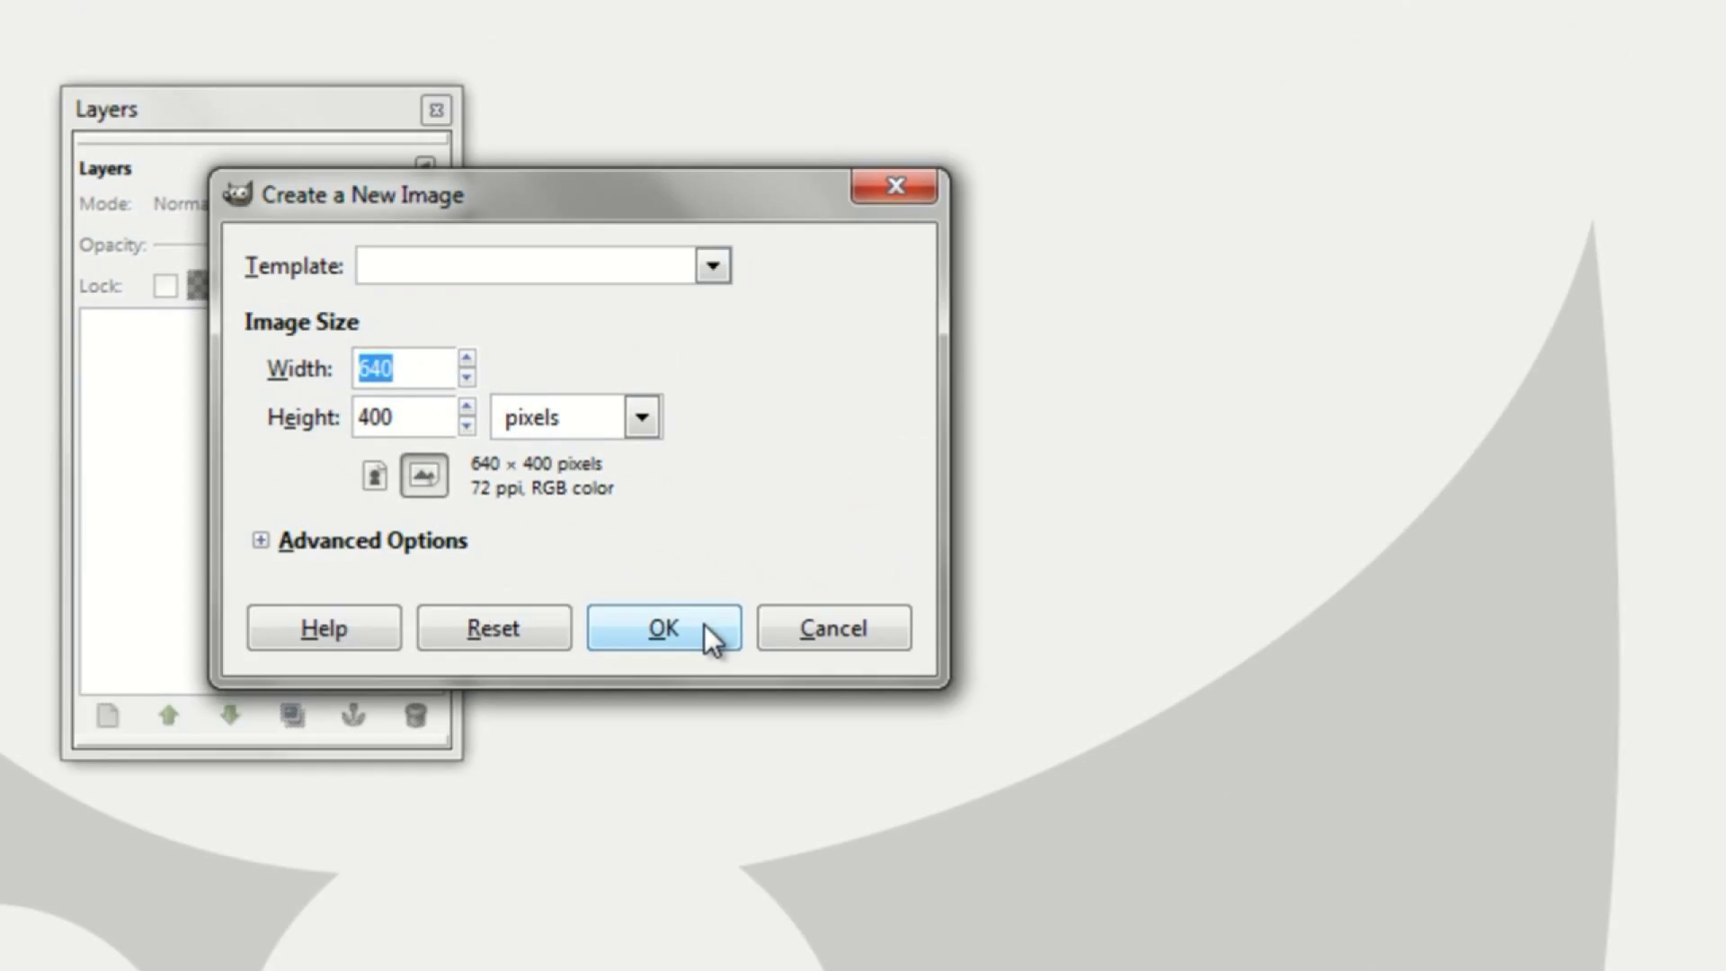
pyautogui.click(1034, 890)
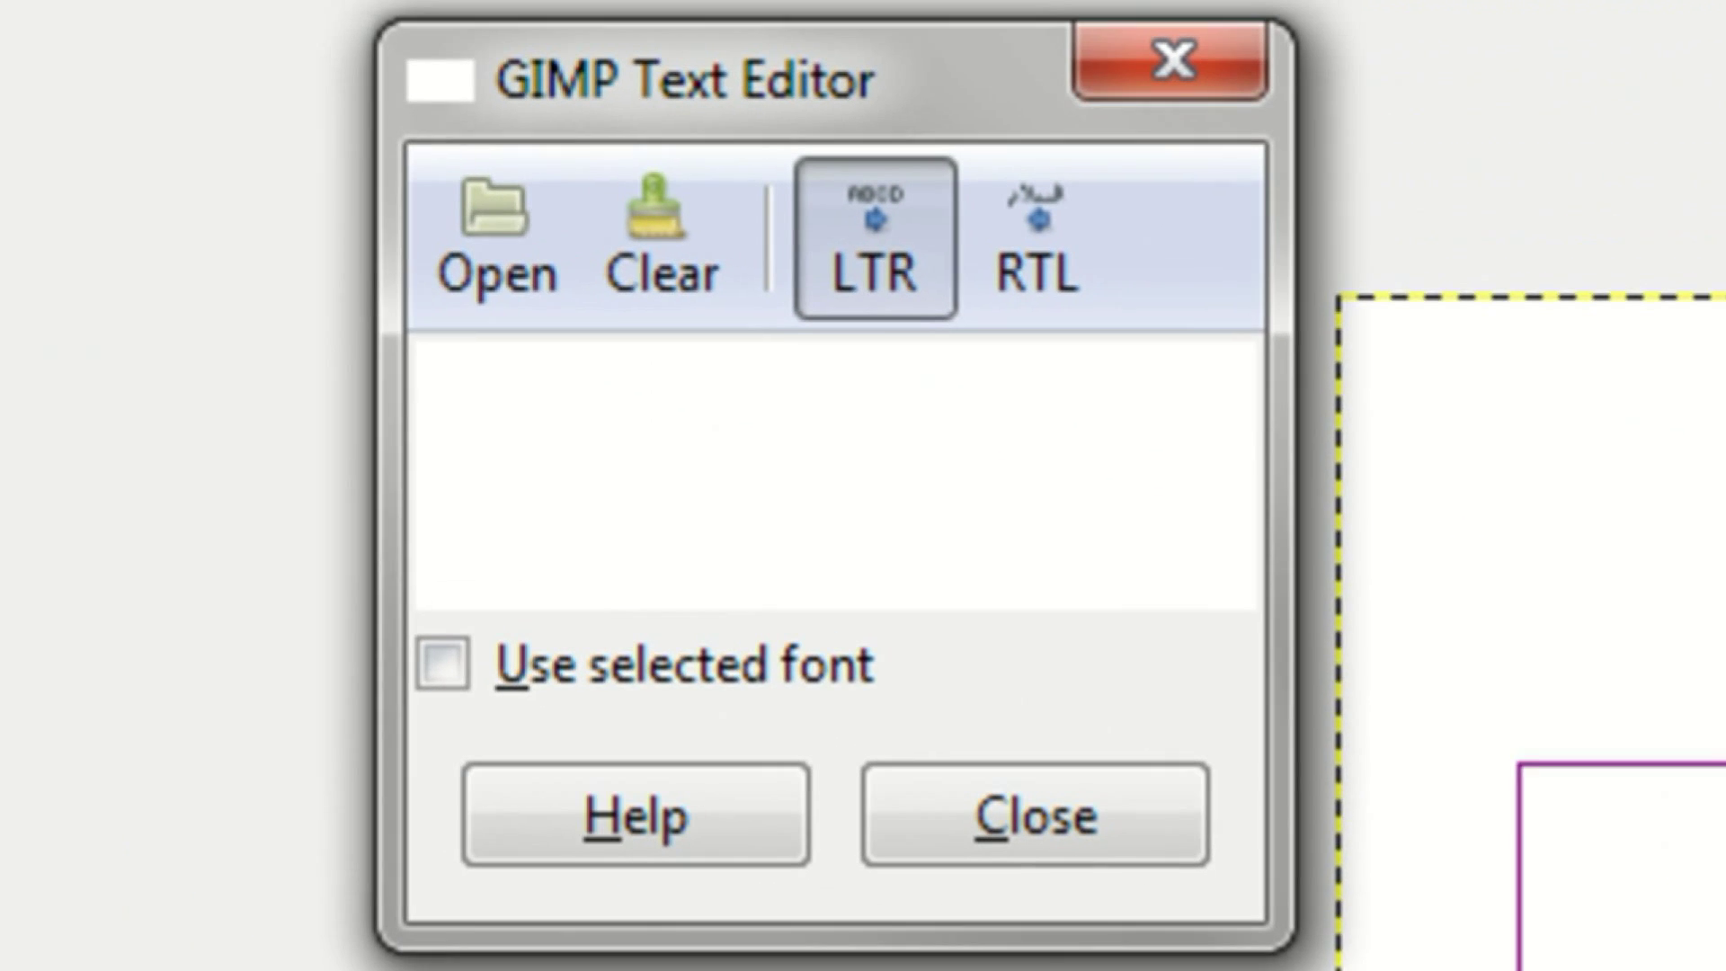
# Step: Type the word ComputerTekkie into the text box
pyautogui.write('ComputerTekk')
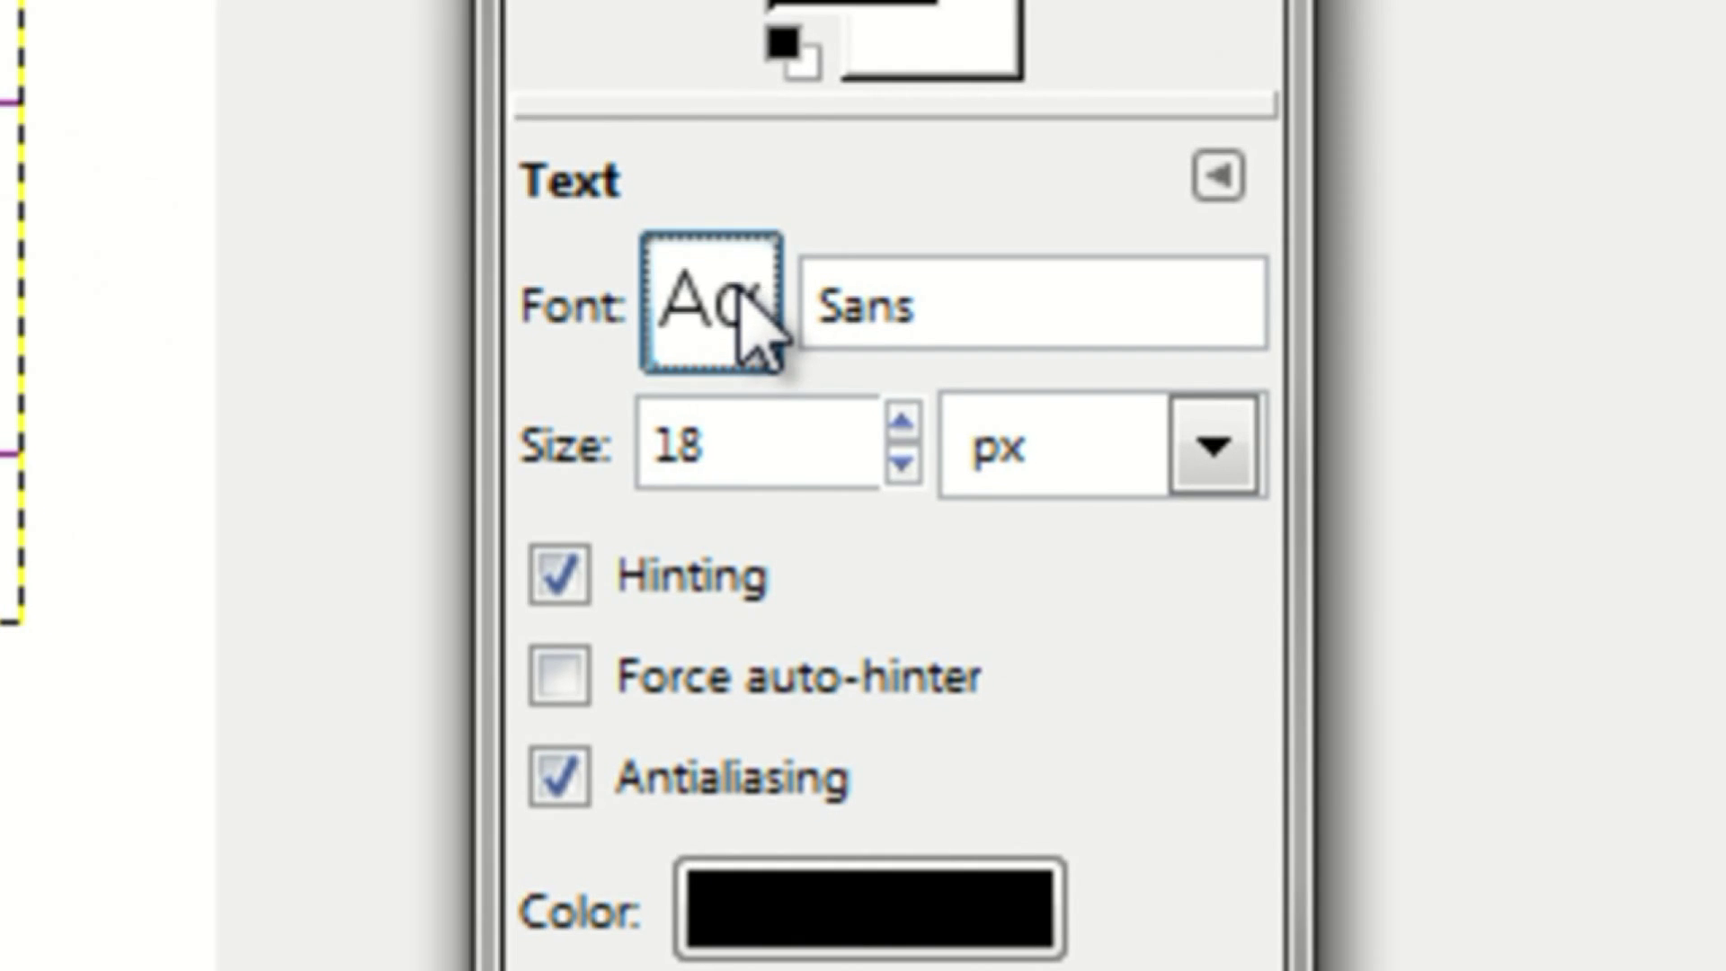
# Step: Restyle the text in the Chubu 08 font at 34 px, keeping it black
pyautogui.click(1360, 486)
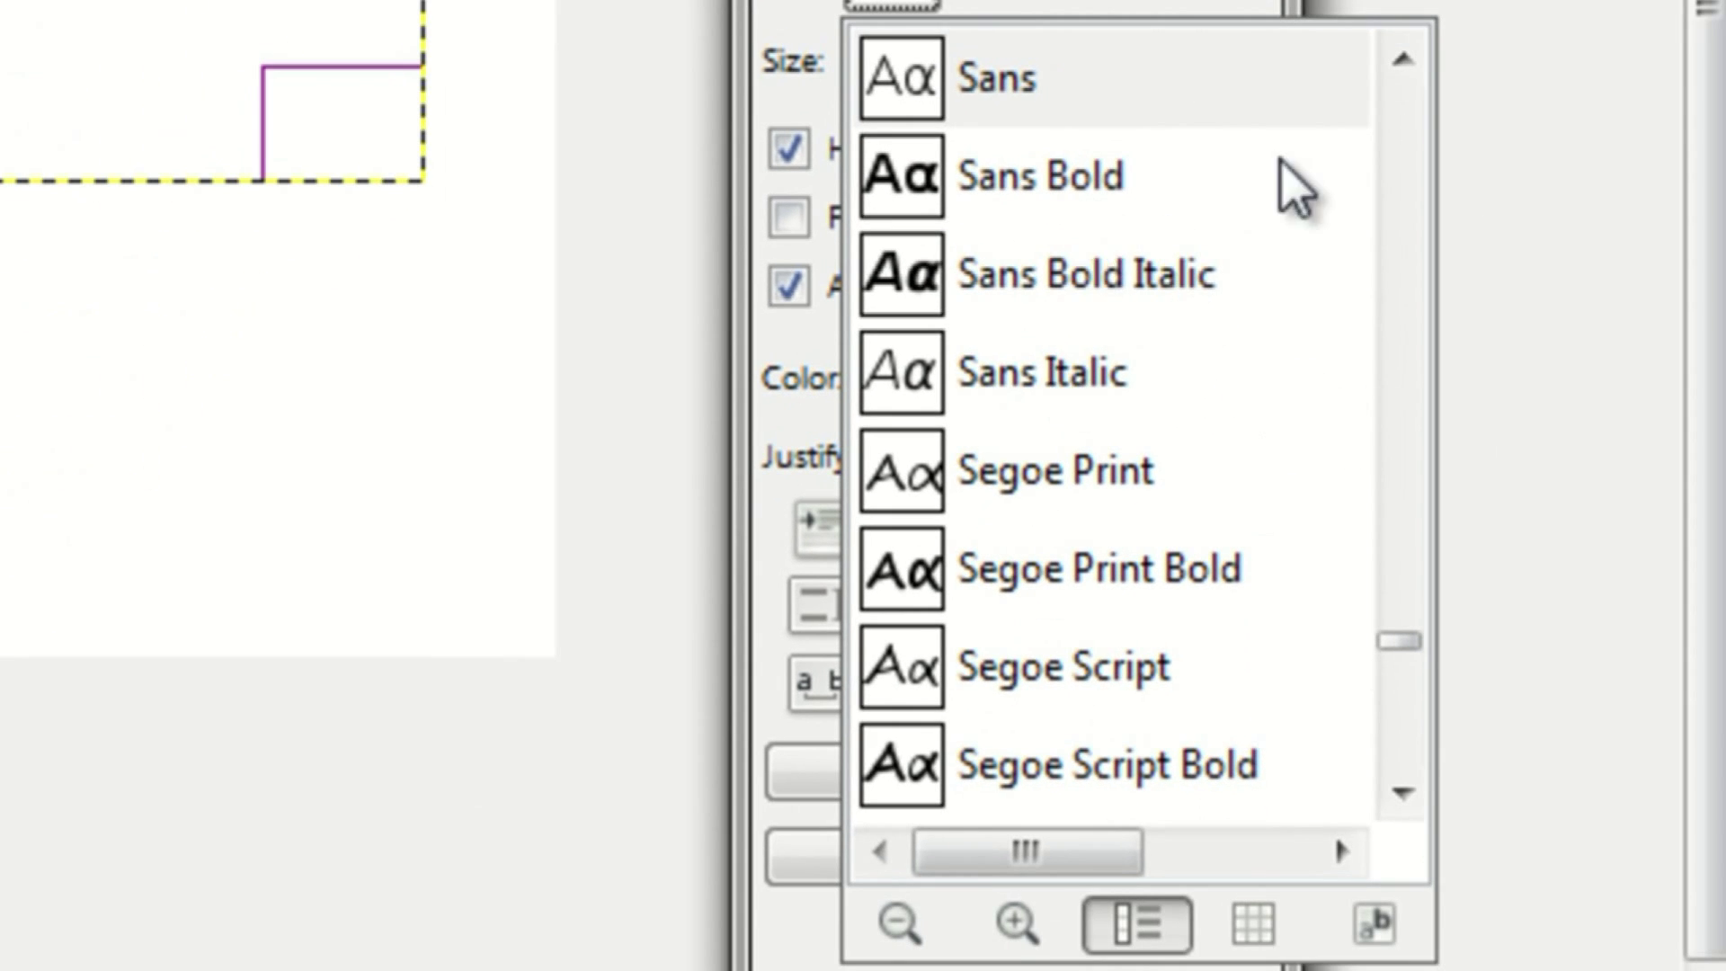
pyautogui.moveTo(1410, 640); pyautogui.dragTo(1412, 232)
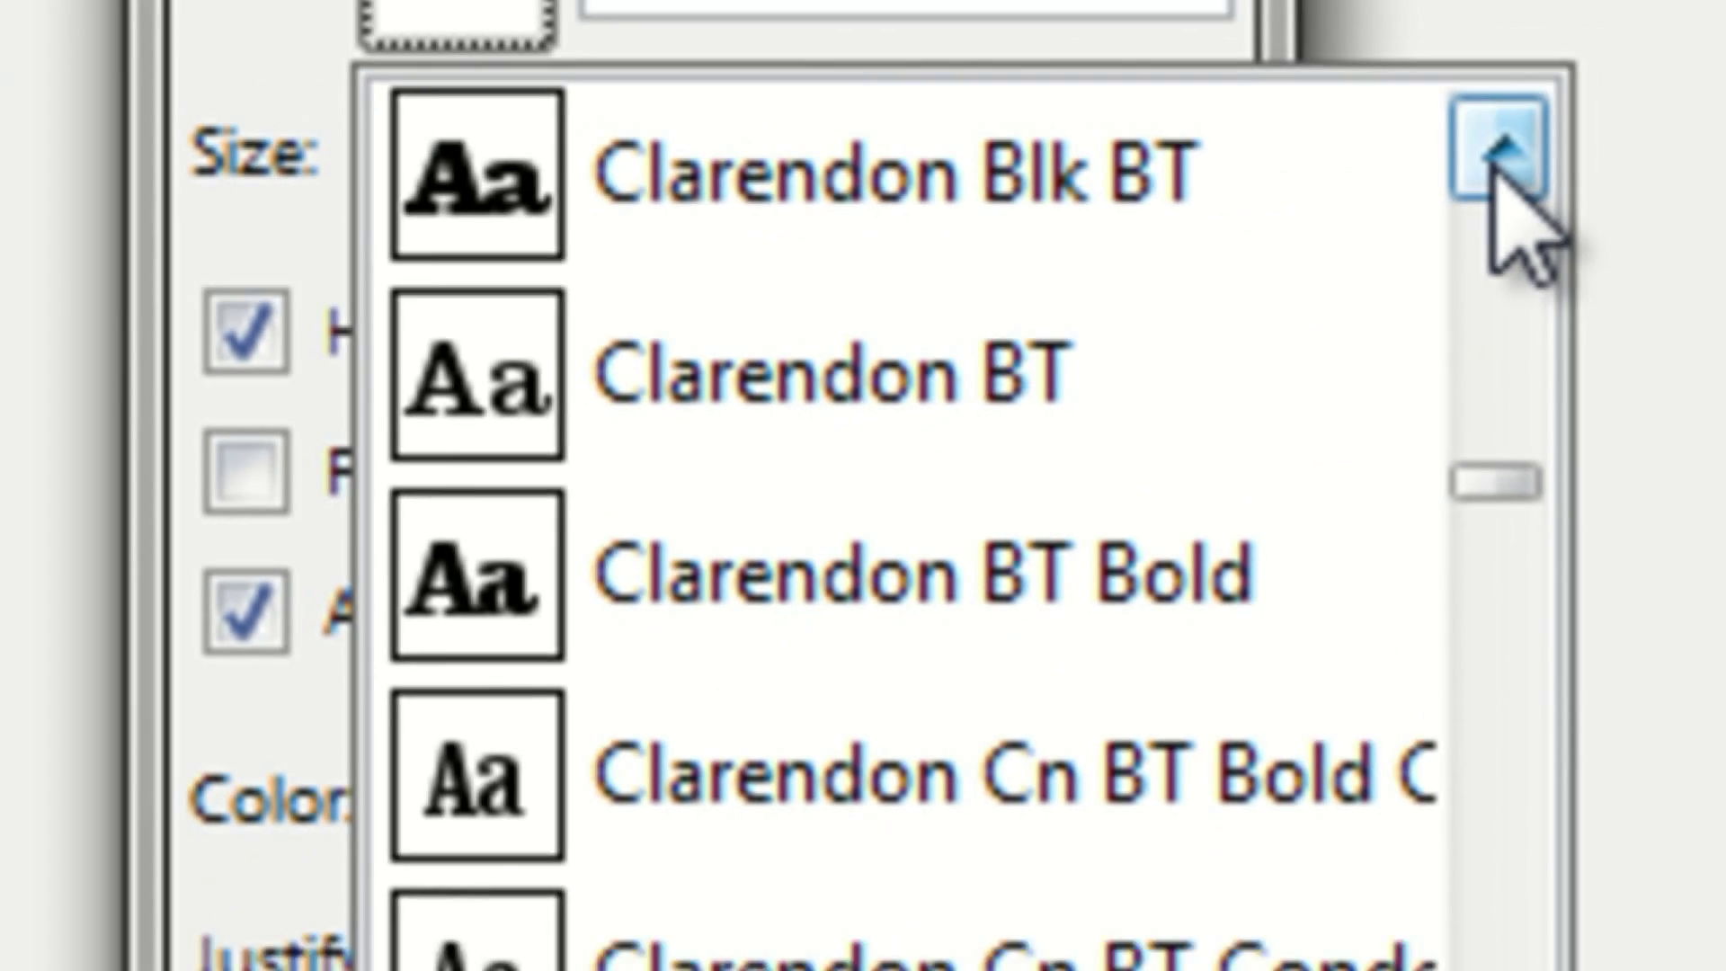
pyautogui.click(1525, 135)
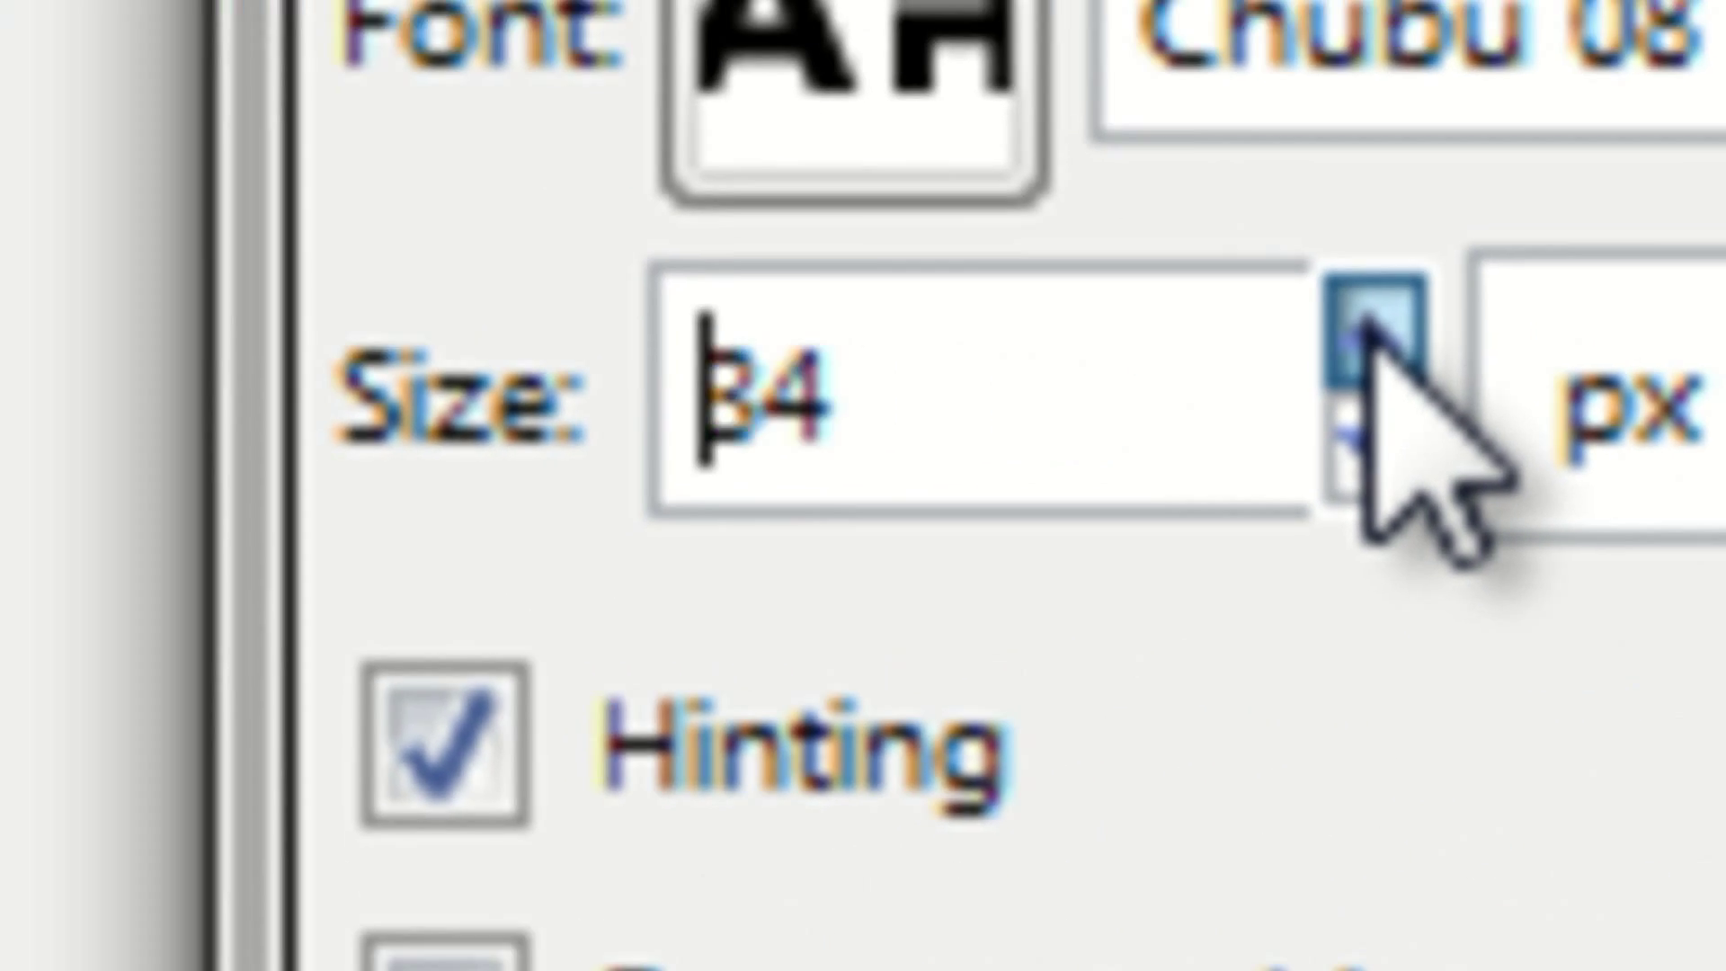
pyautogui.click(1372, 325)
pyautogui.click(1372, 326)
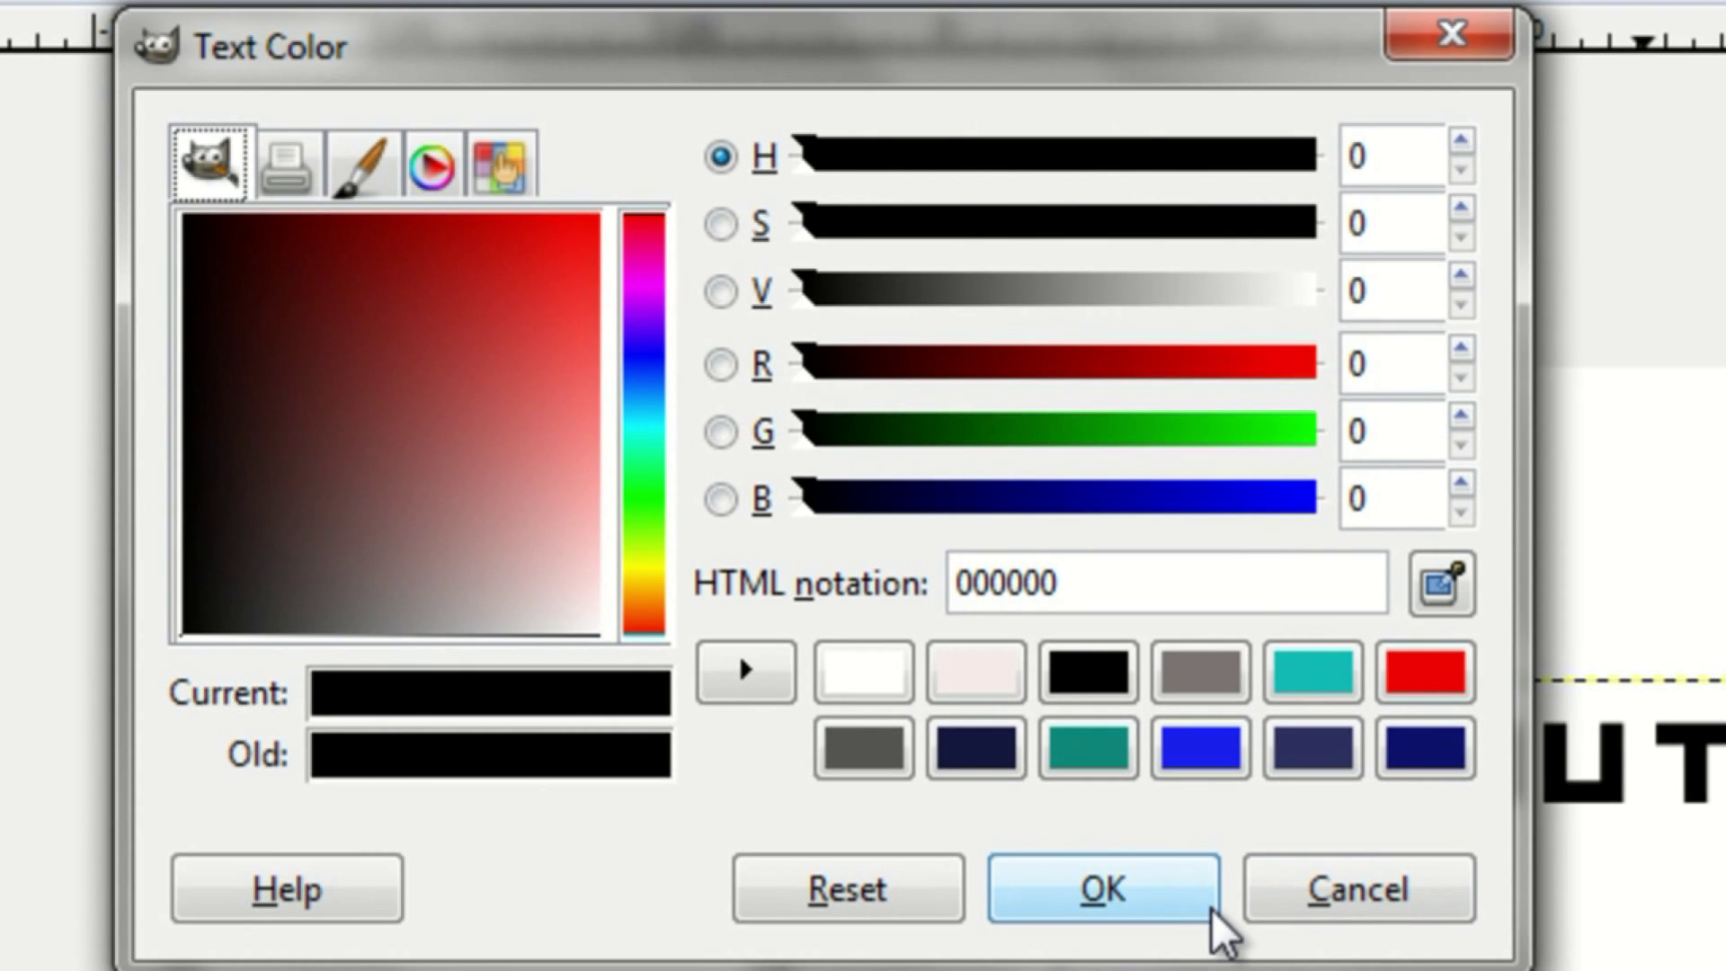
pyautogui.click(1210, 907)
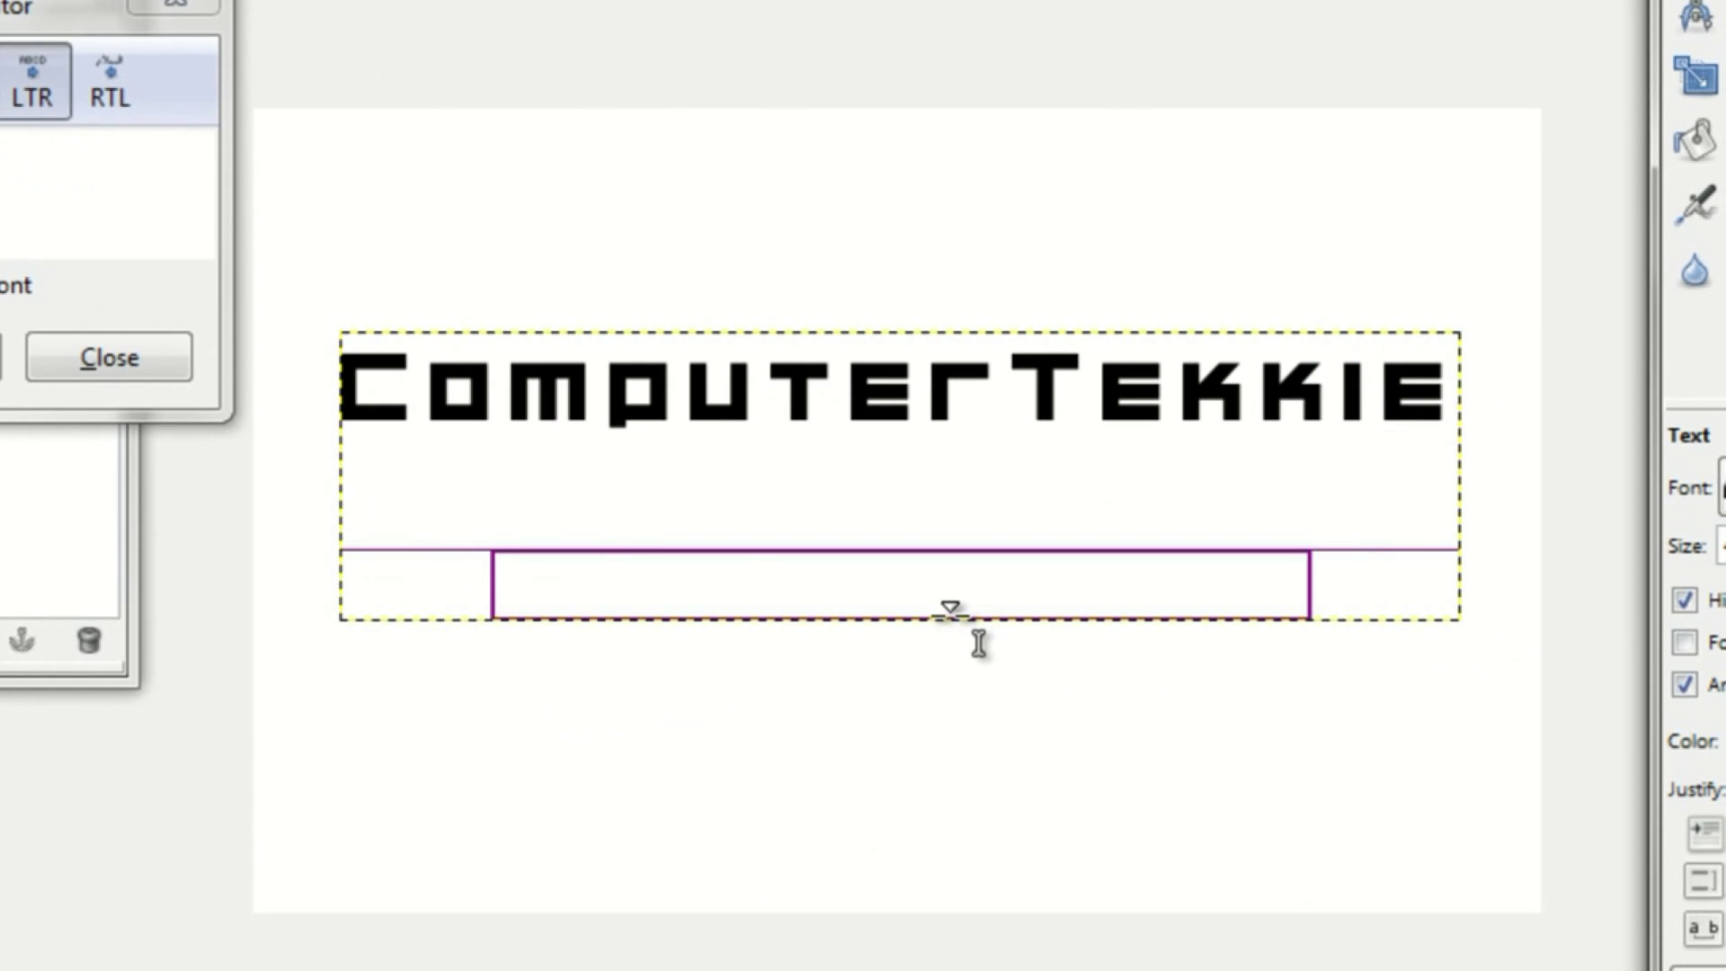
# Step: Hide the docks and shrink the text box to hug the ComputerTekkie line
pyautogui.press('Tab')
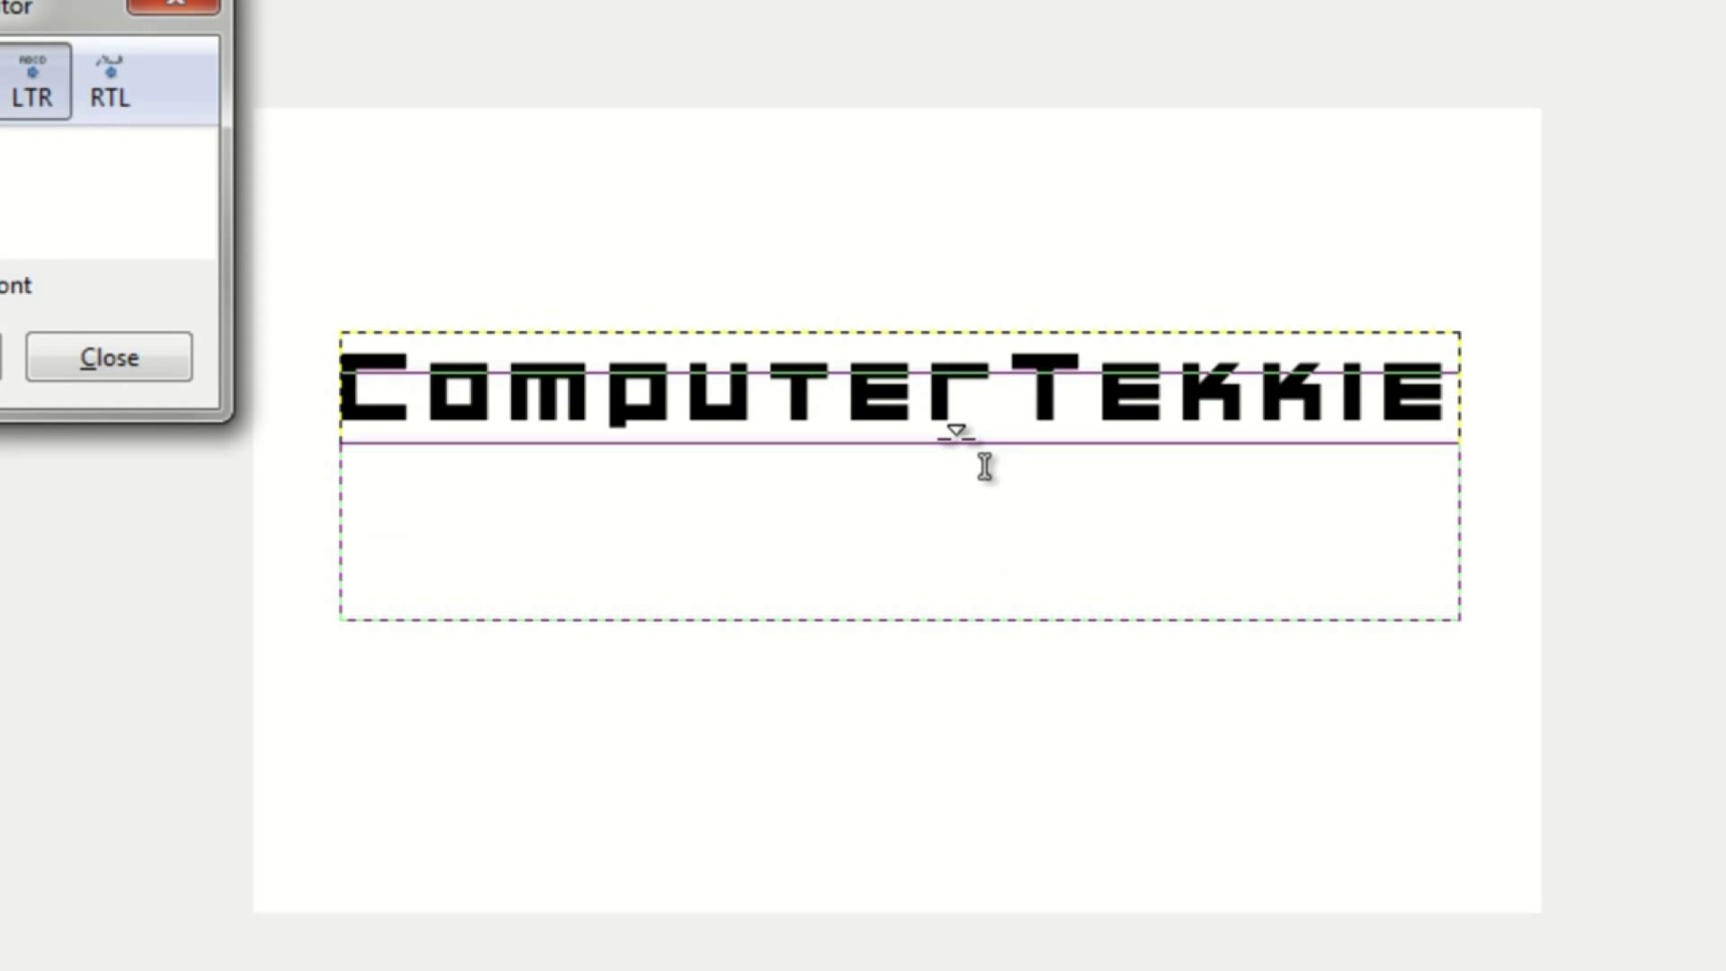
pyautogui.click(984, 458)
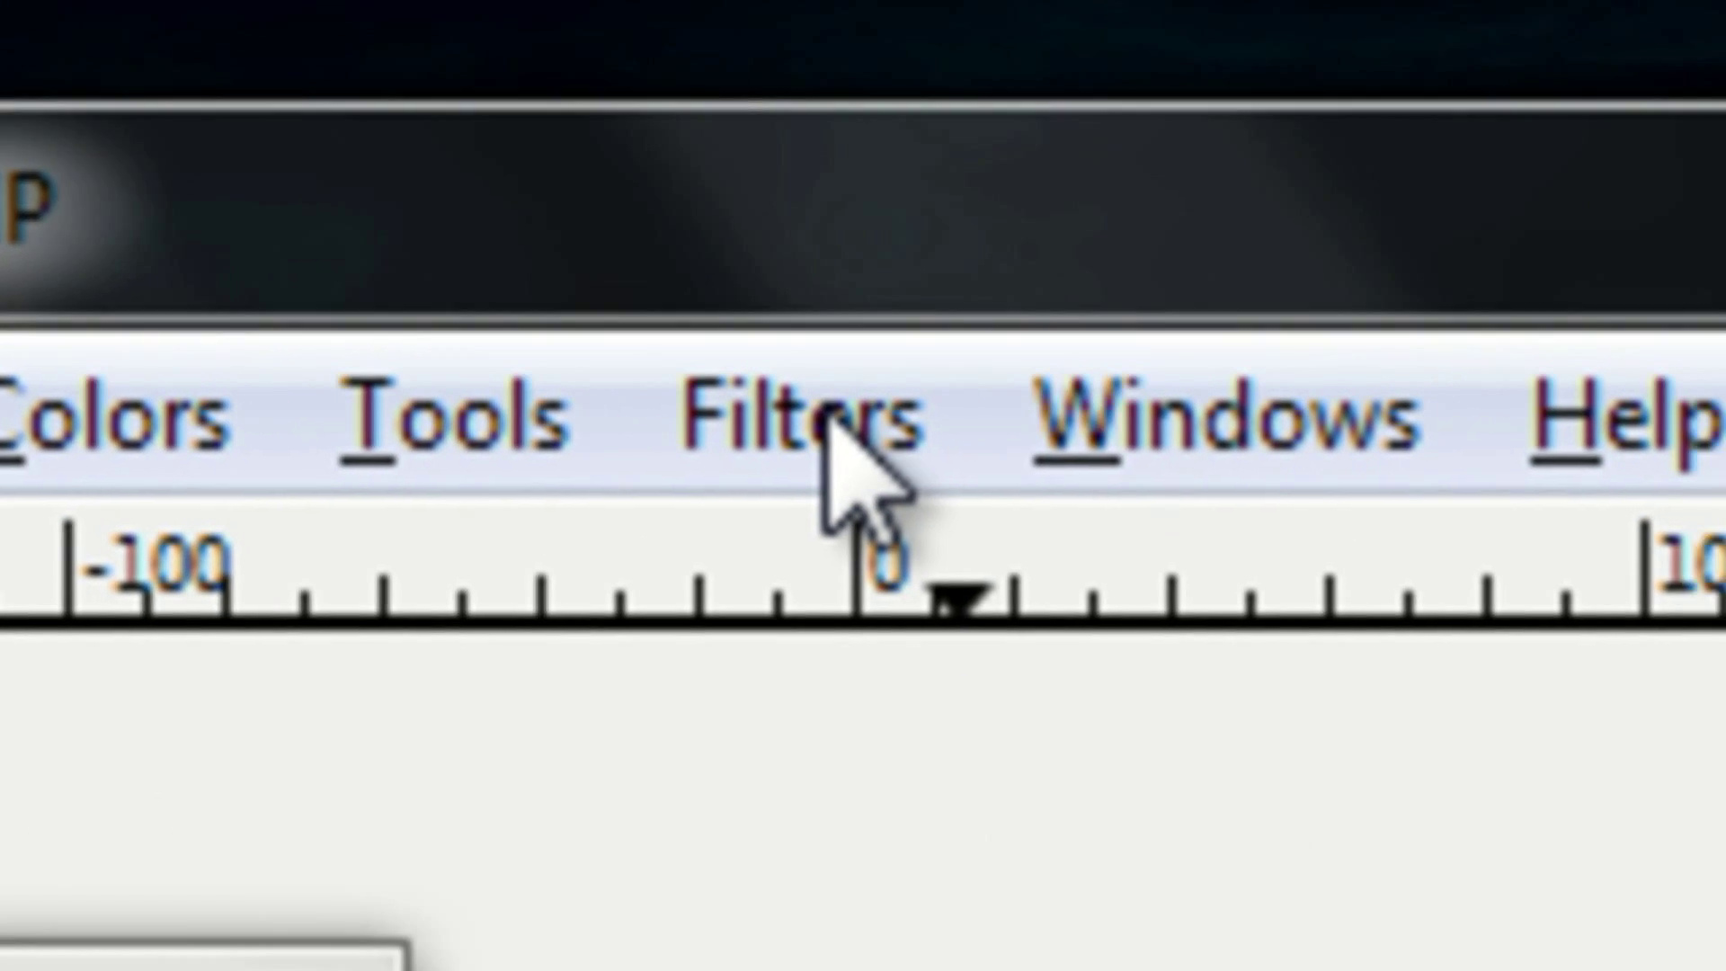
# Step: Bring up the Drop Shadow filter with offsets 8 and 8, blur 15, opacity 80
pyautogui.click(877, 512)
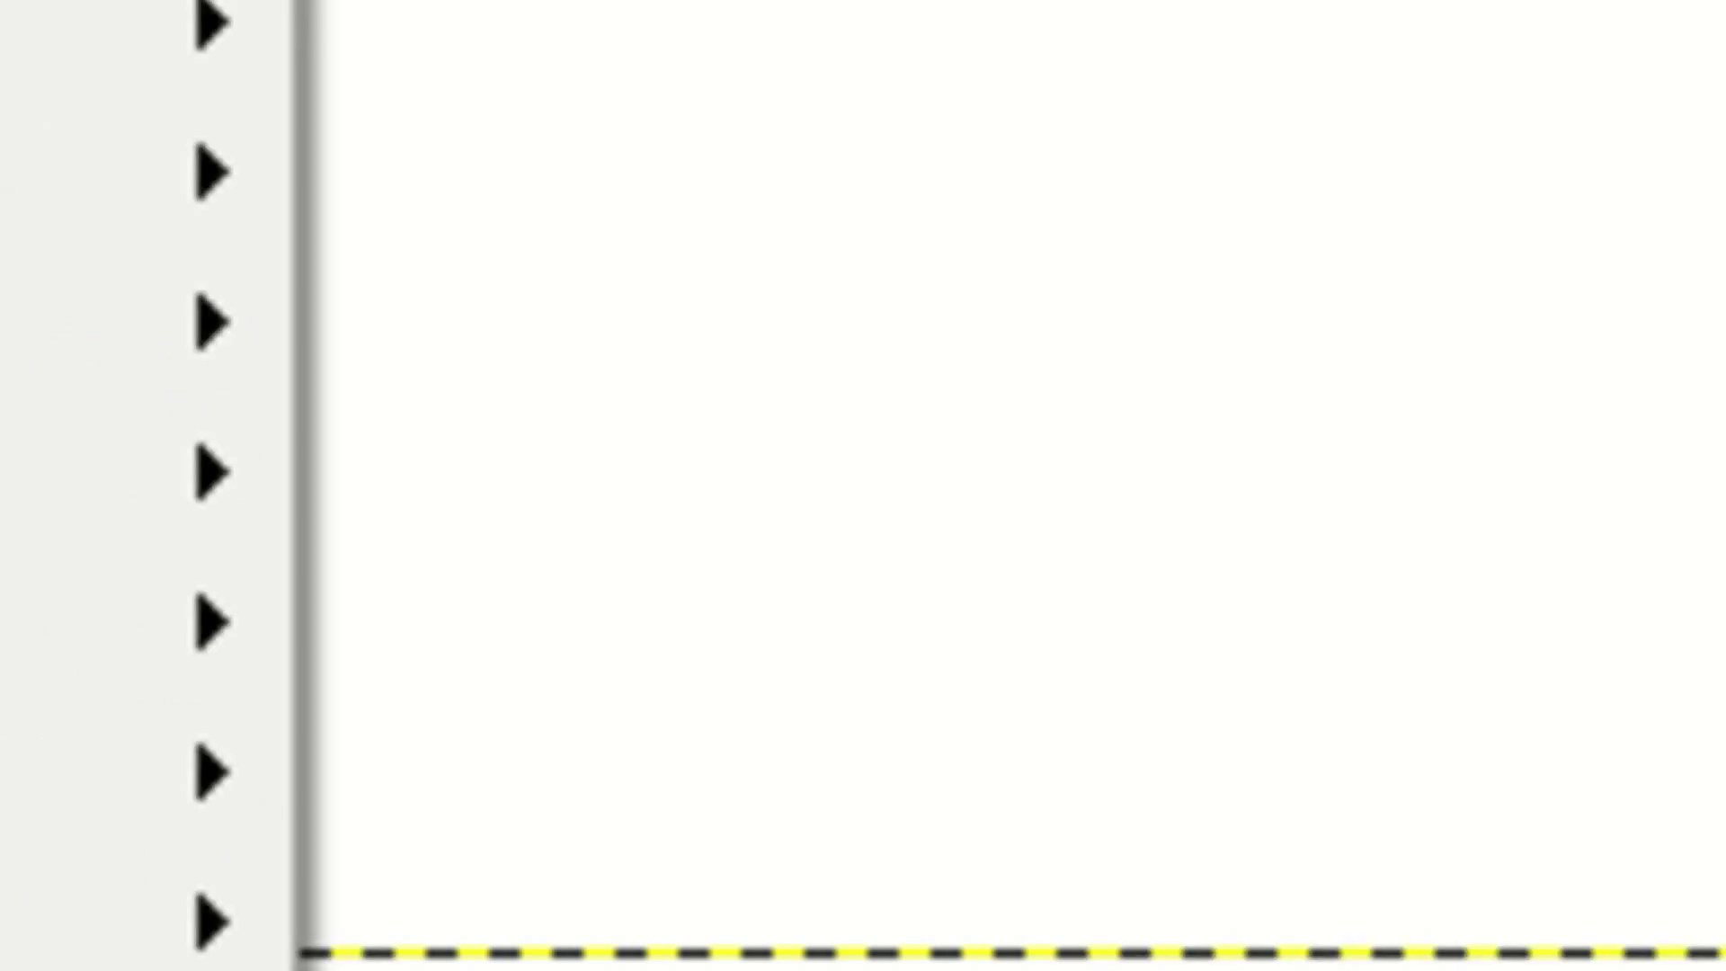
pyautogui.moveTo(779, 422)
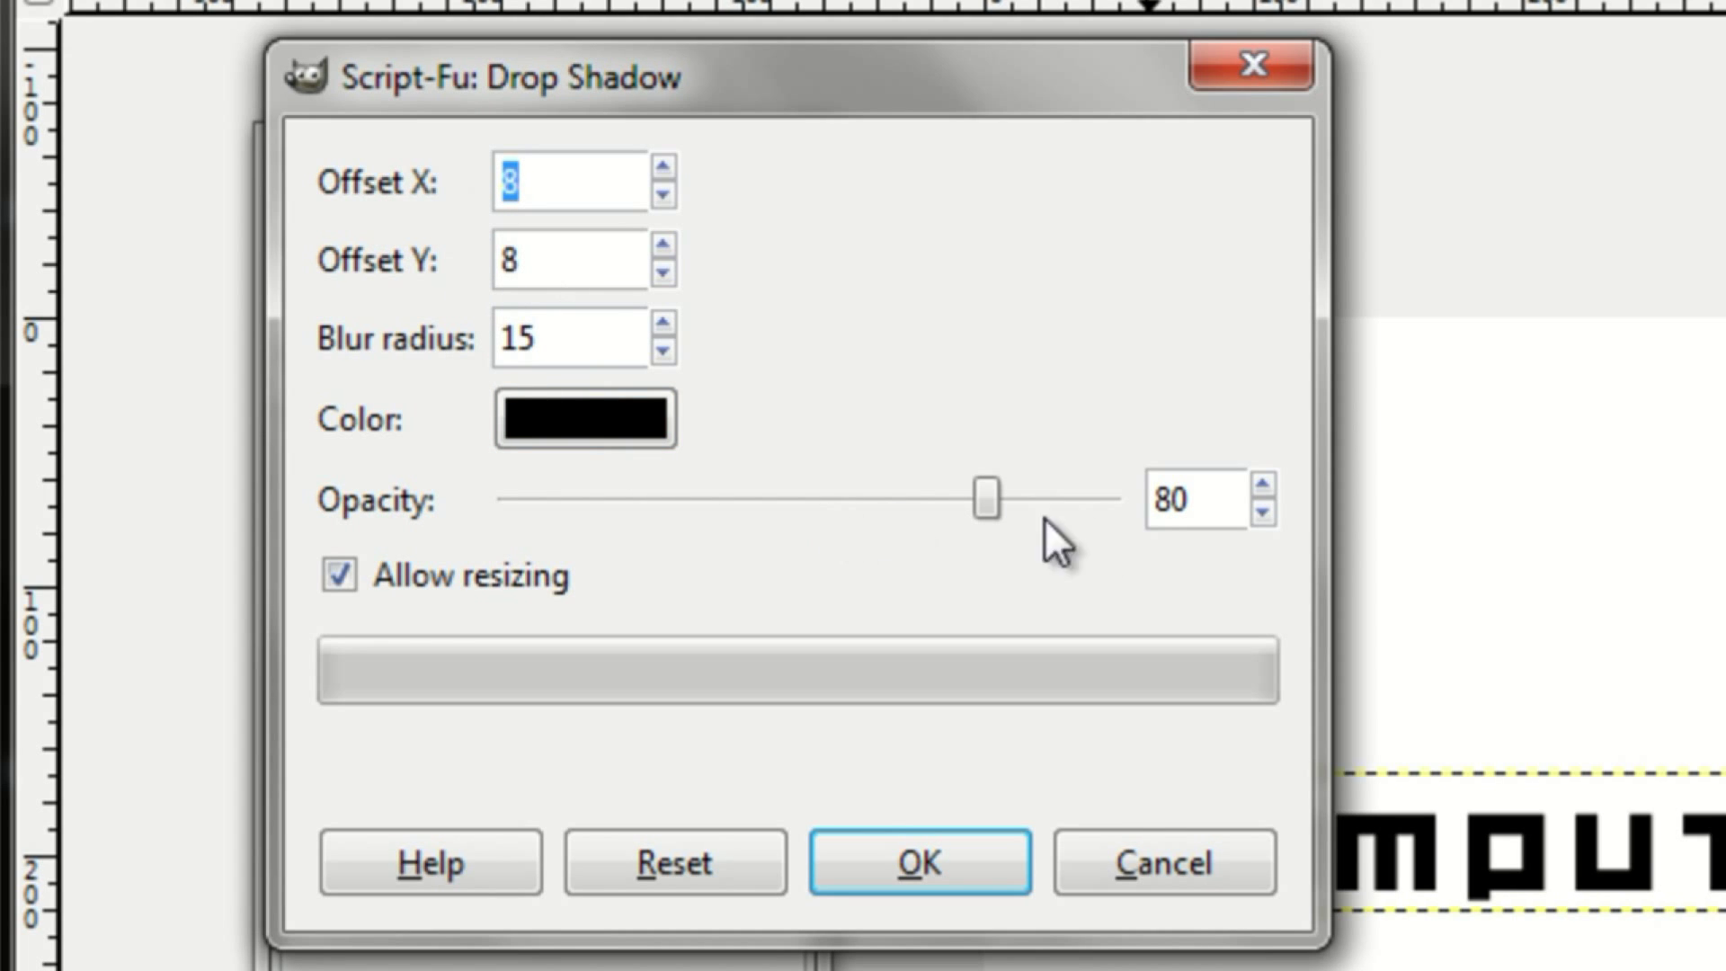
# Step: Apply the drop shadow in bright blue 0054ff (hue 220, full saturation and value)
pyautogui.click(654, 423)
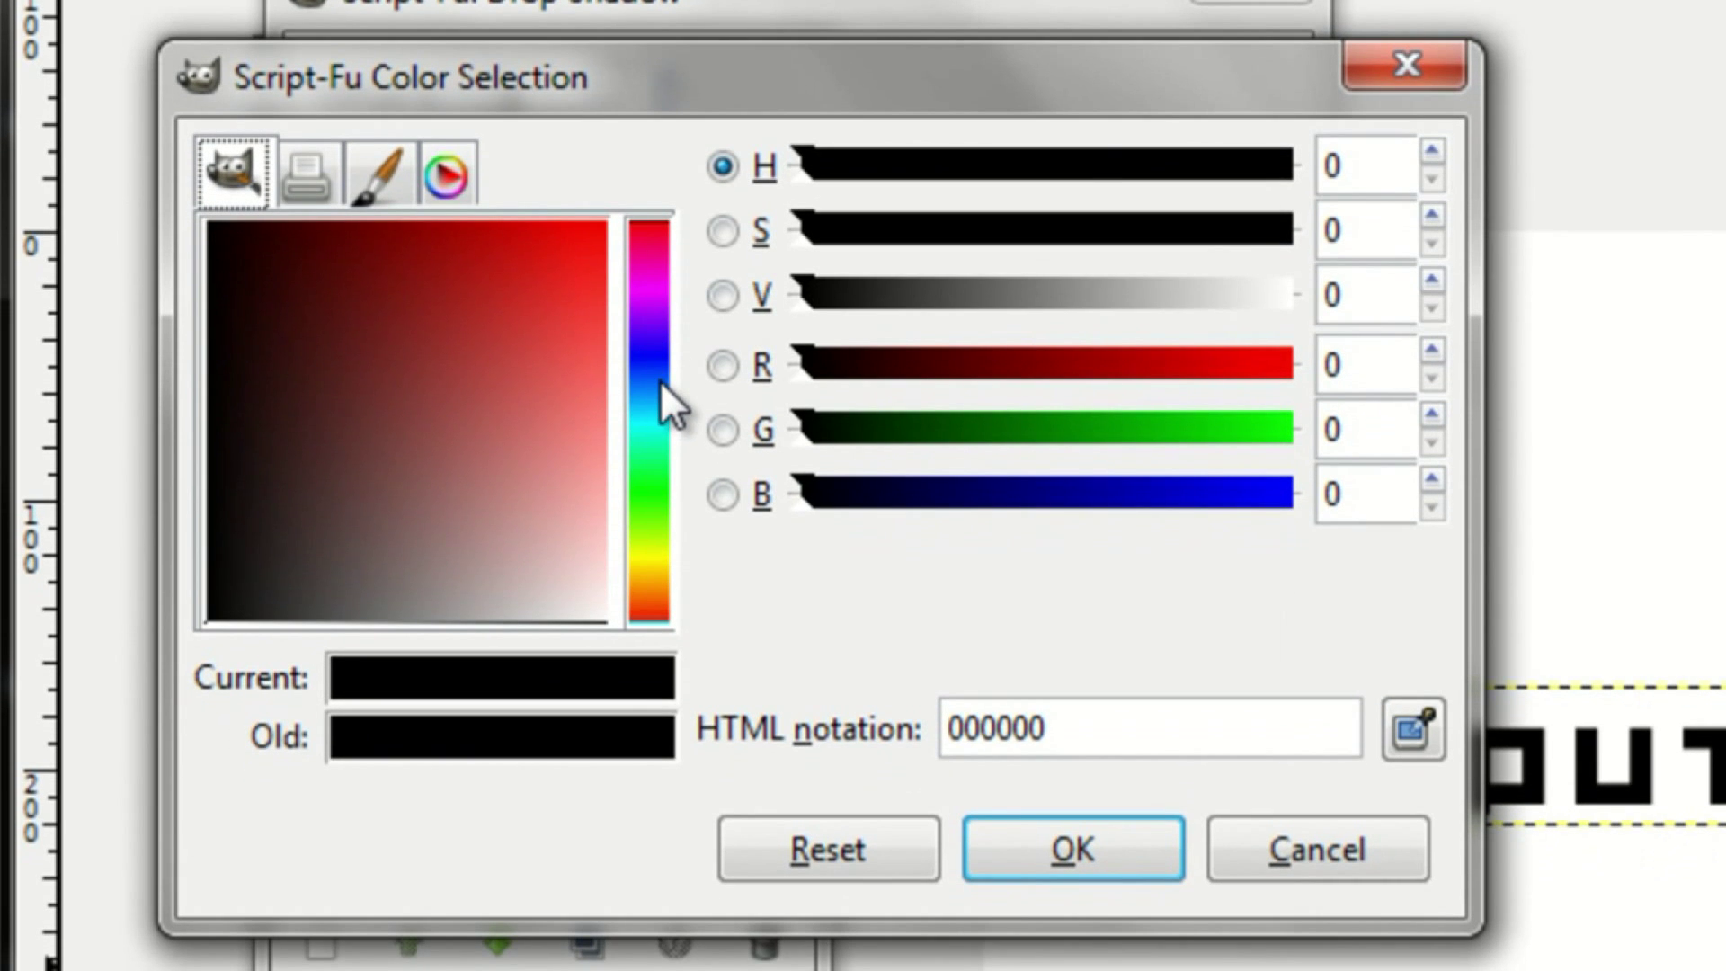
pyautogui.click(660, 377)
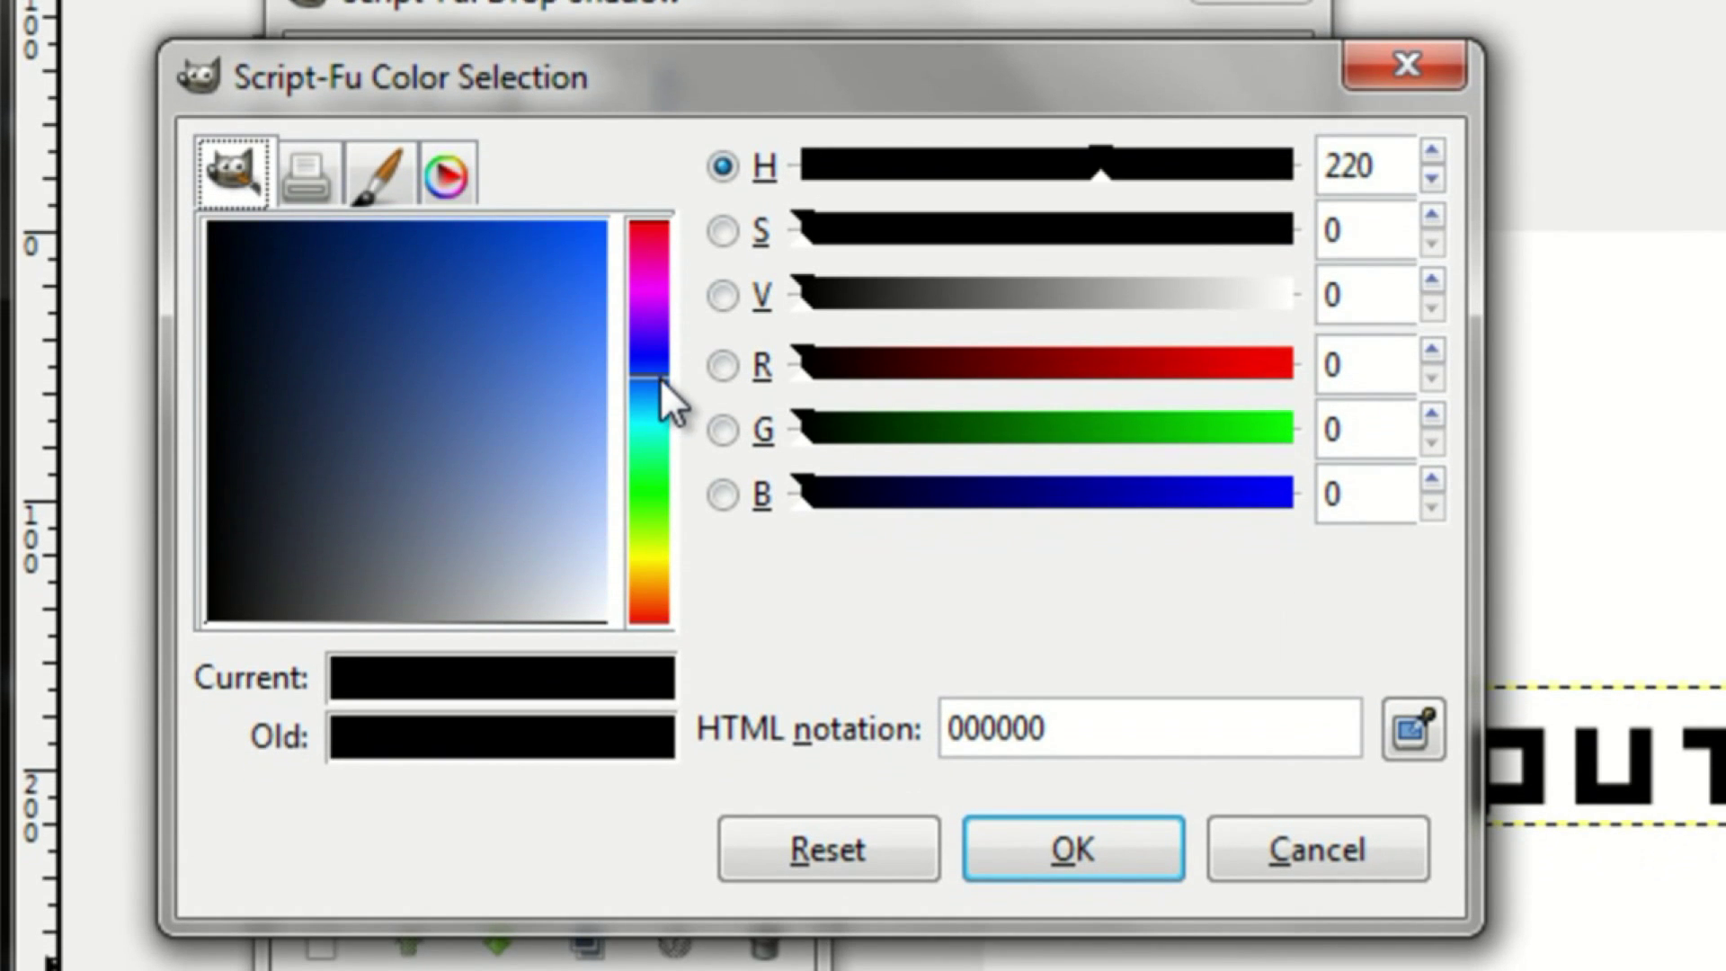
pyautogui.moveTo(594, 240); pyautogui.dragTo(720, 122)
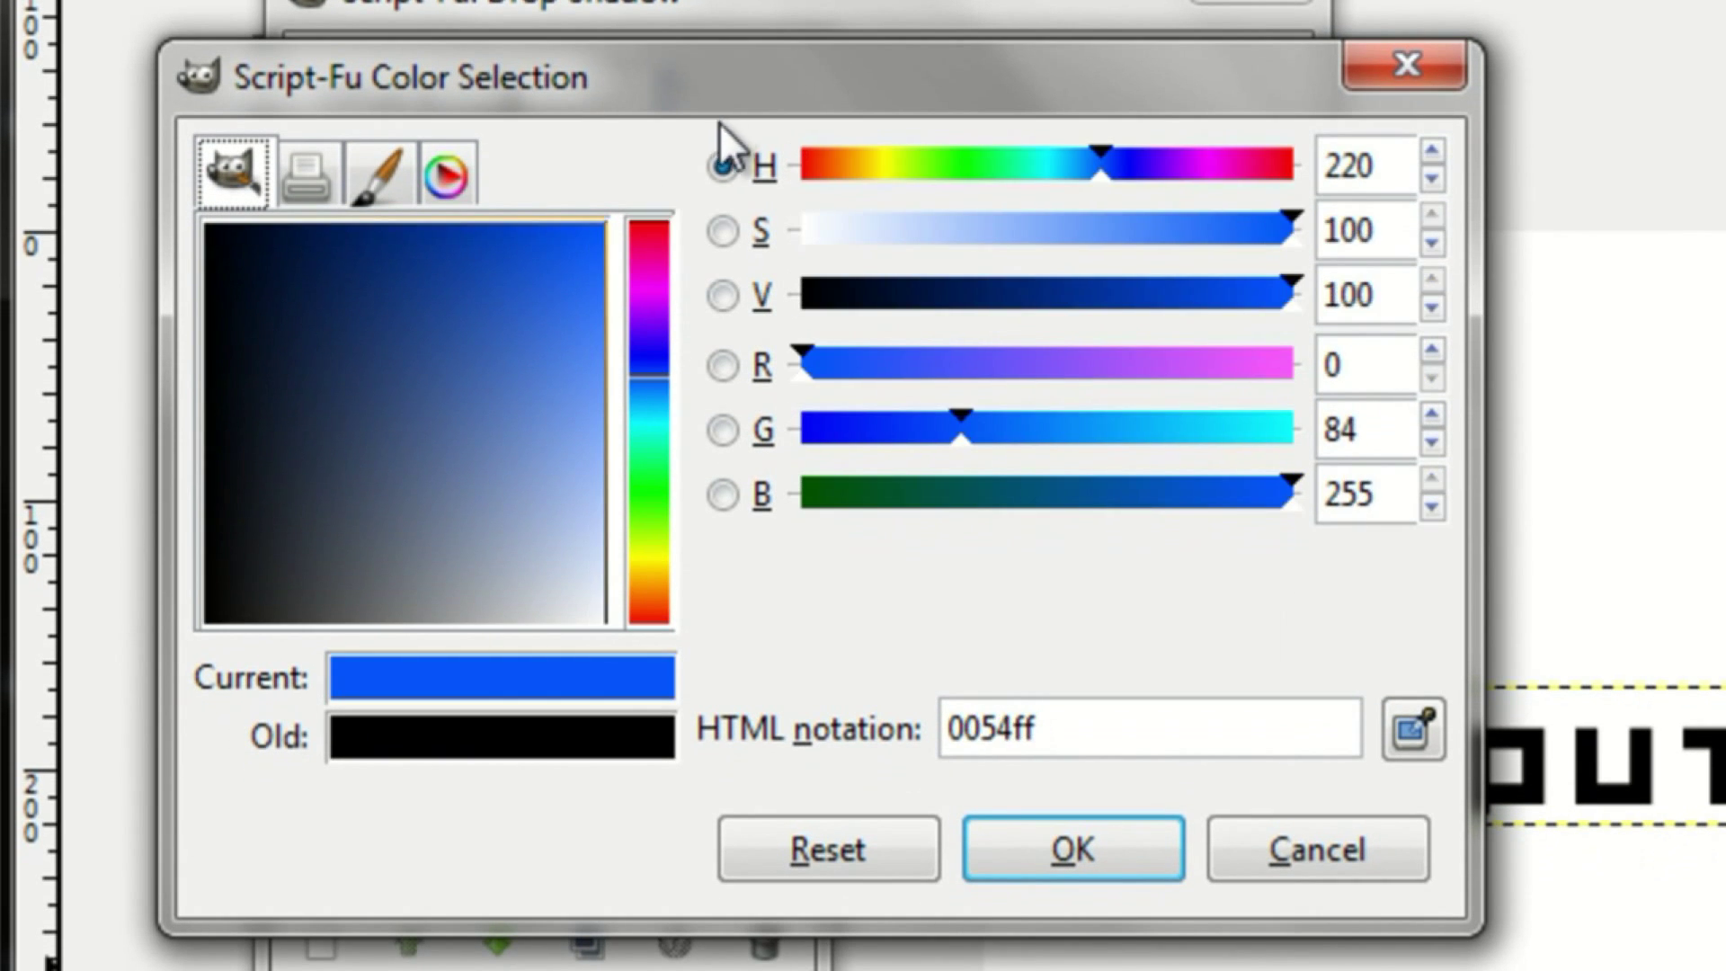
pyautogui.click(1067, 863)
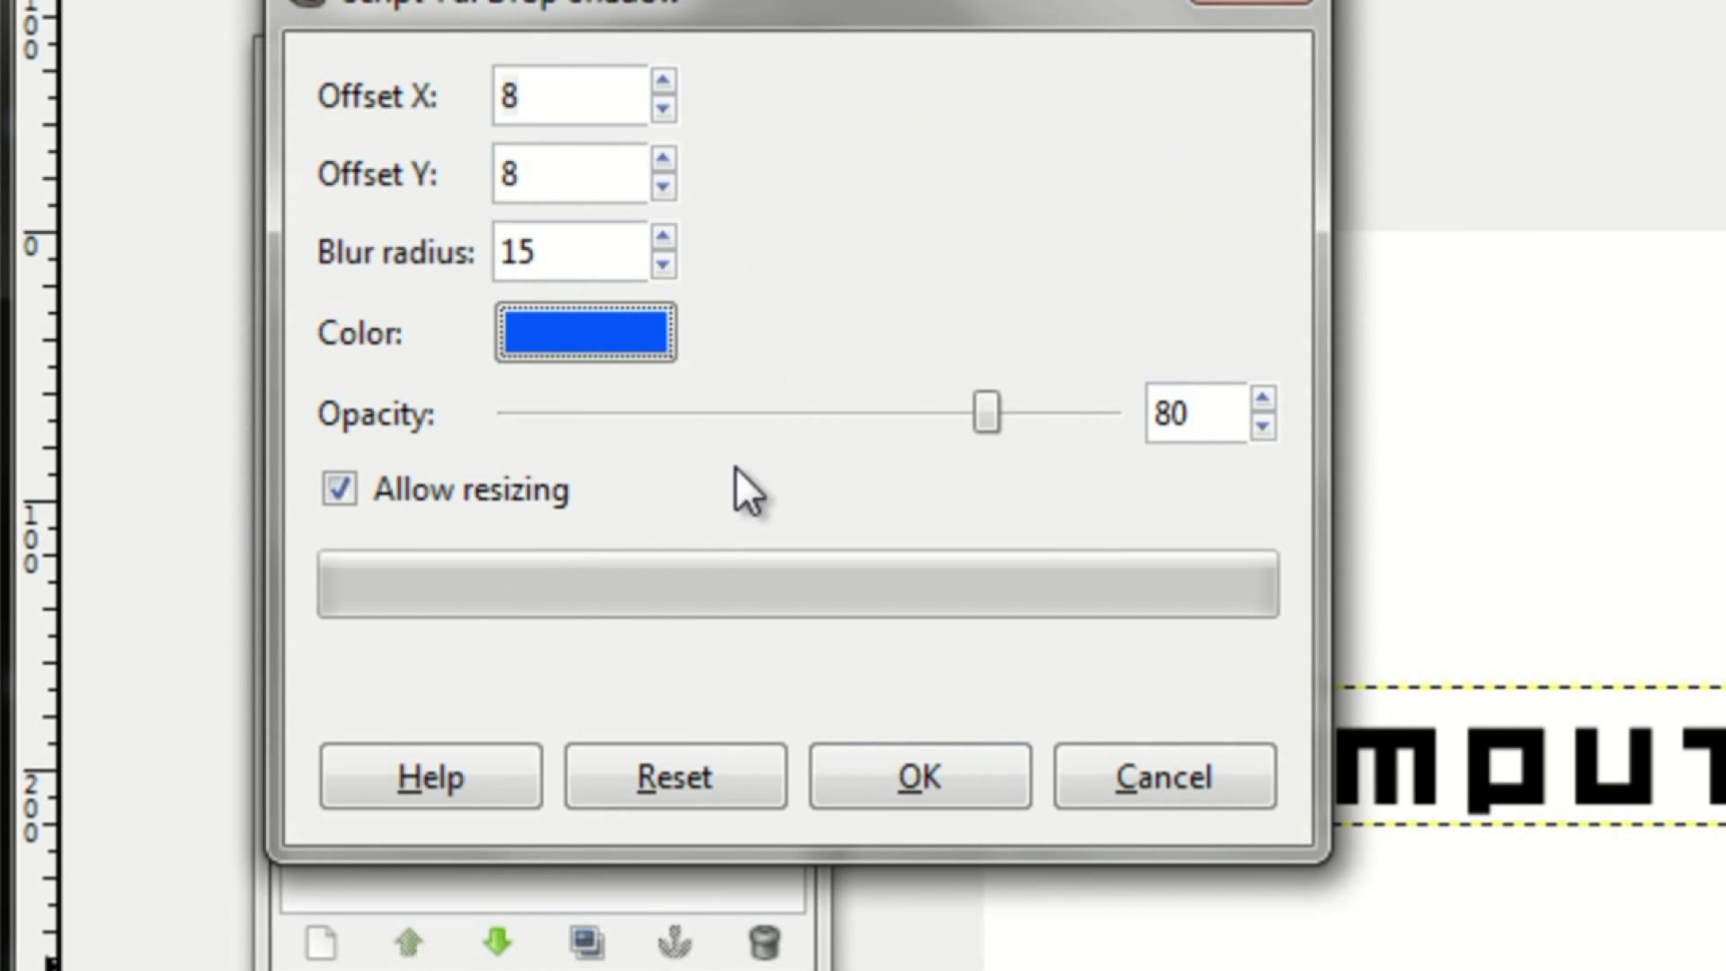
pyautogui.click(989, 780)
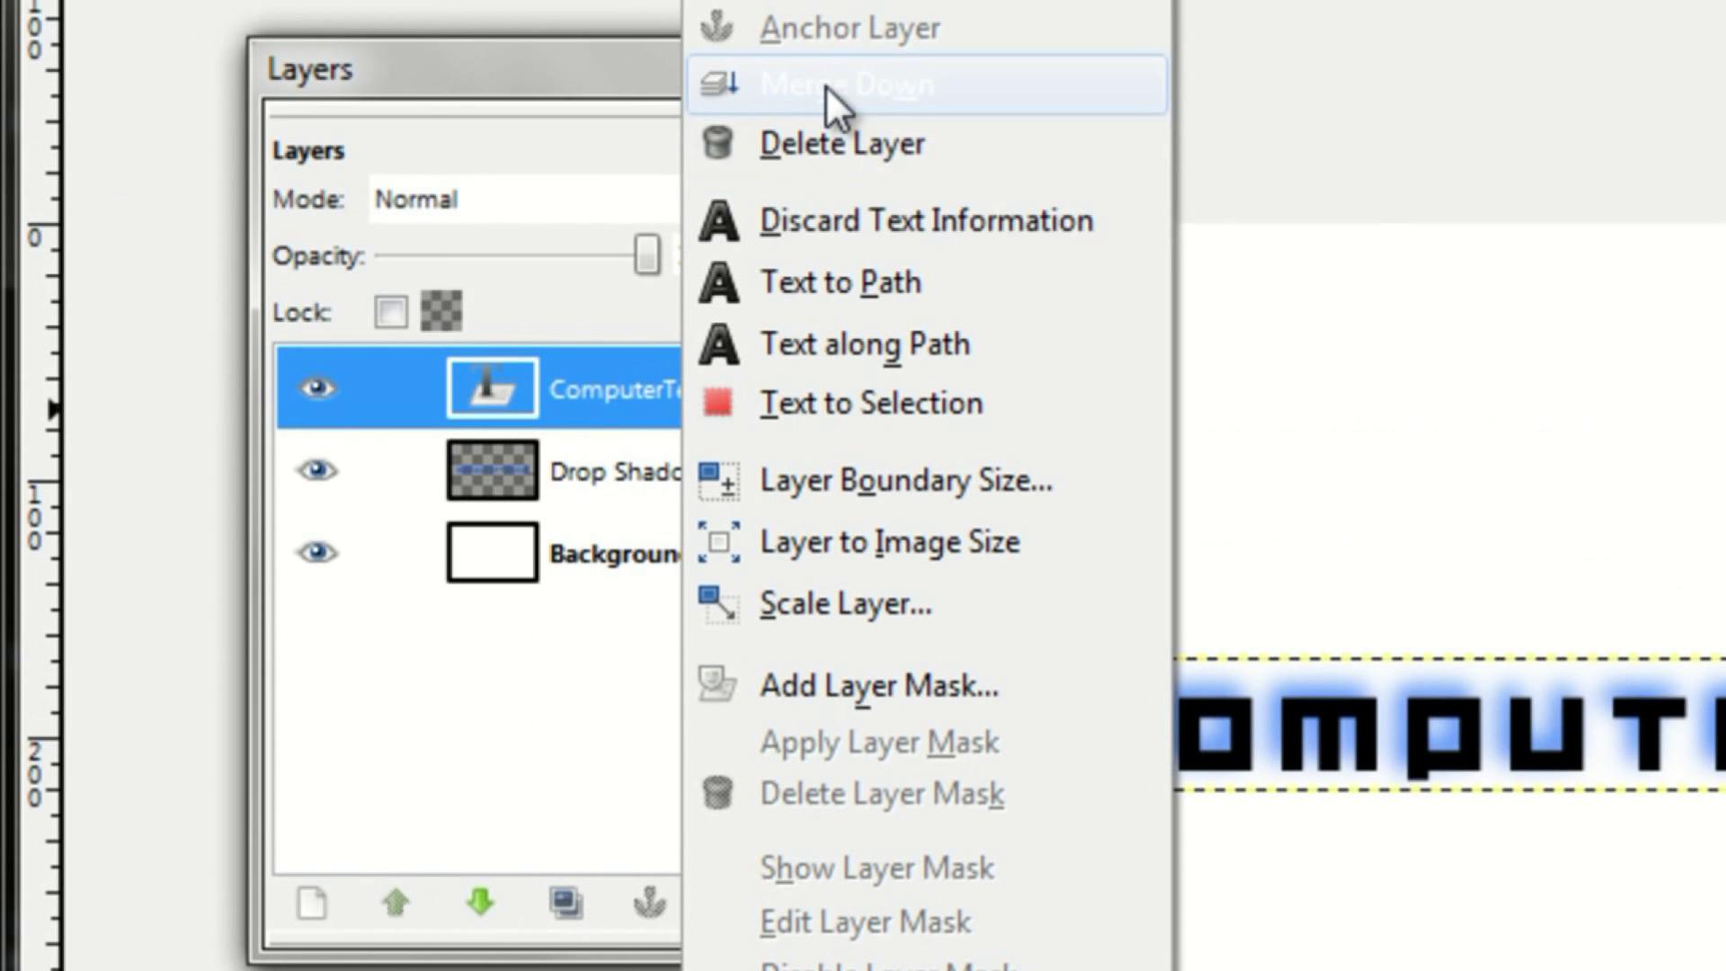
# Step: Merge the text and Drop Shadow layers down into a single Background layer
pyautogui.click(825, 84)
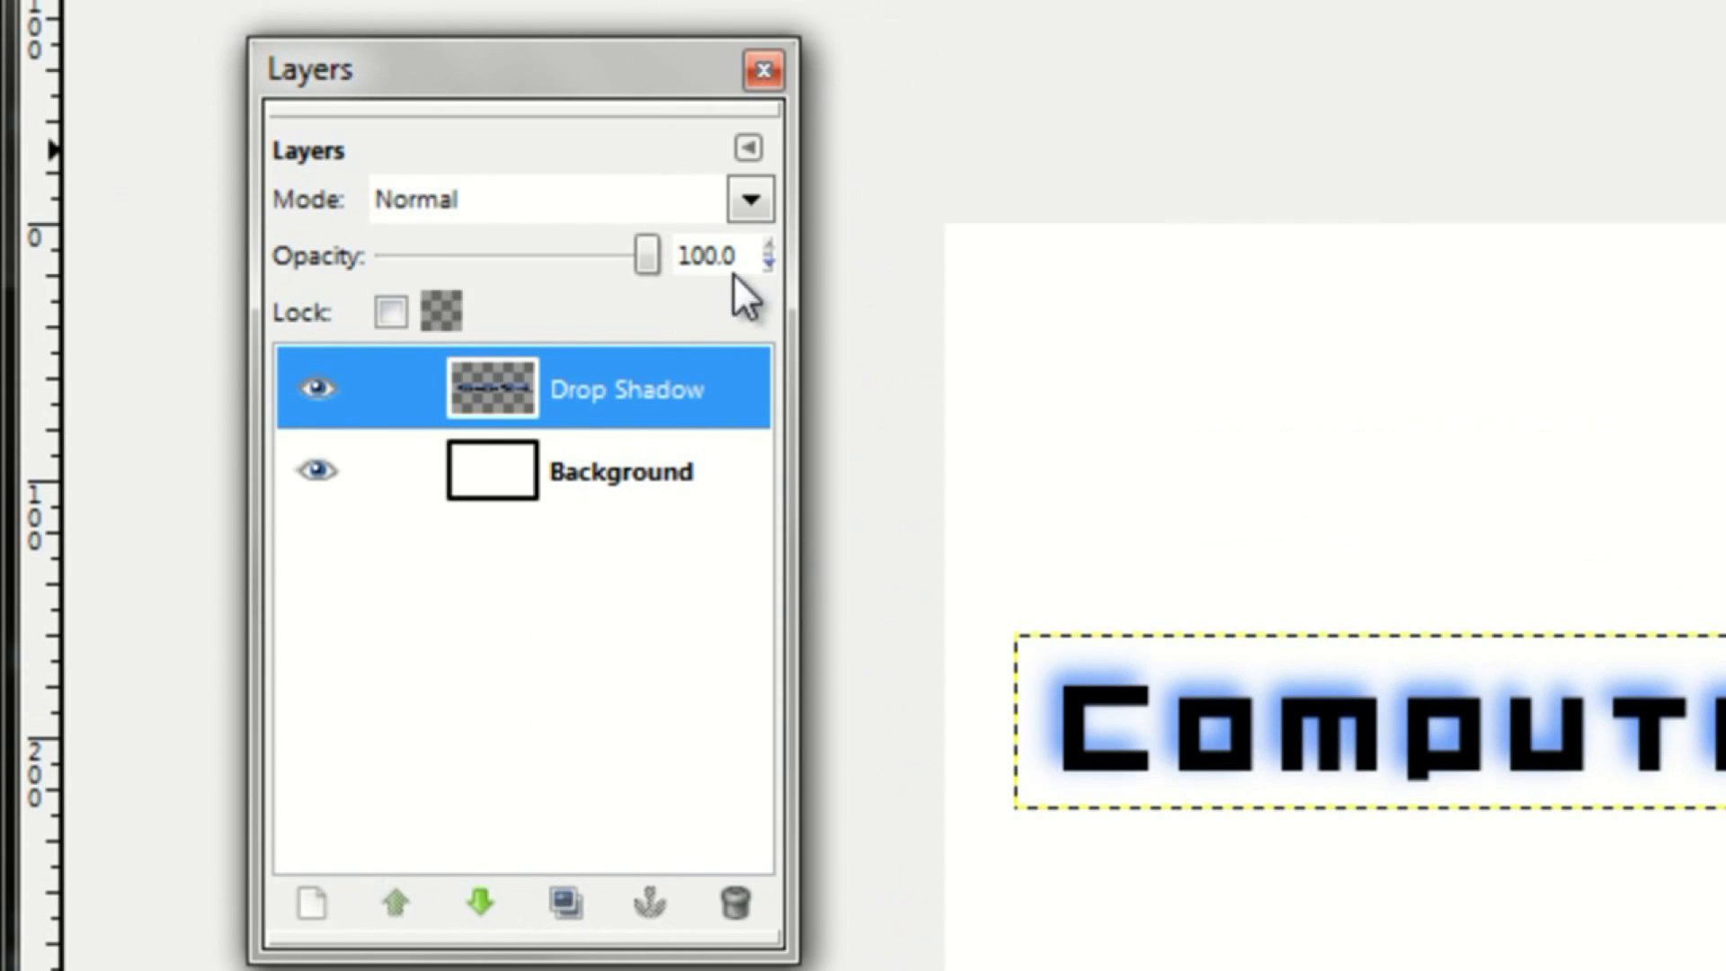
pyautogui.rightClick(719, 378)
pyautogui.click(871, 43)
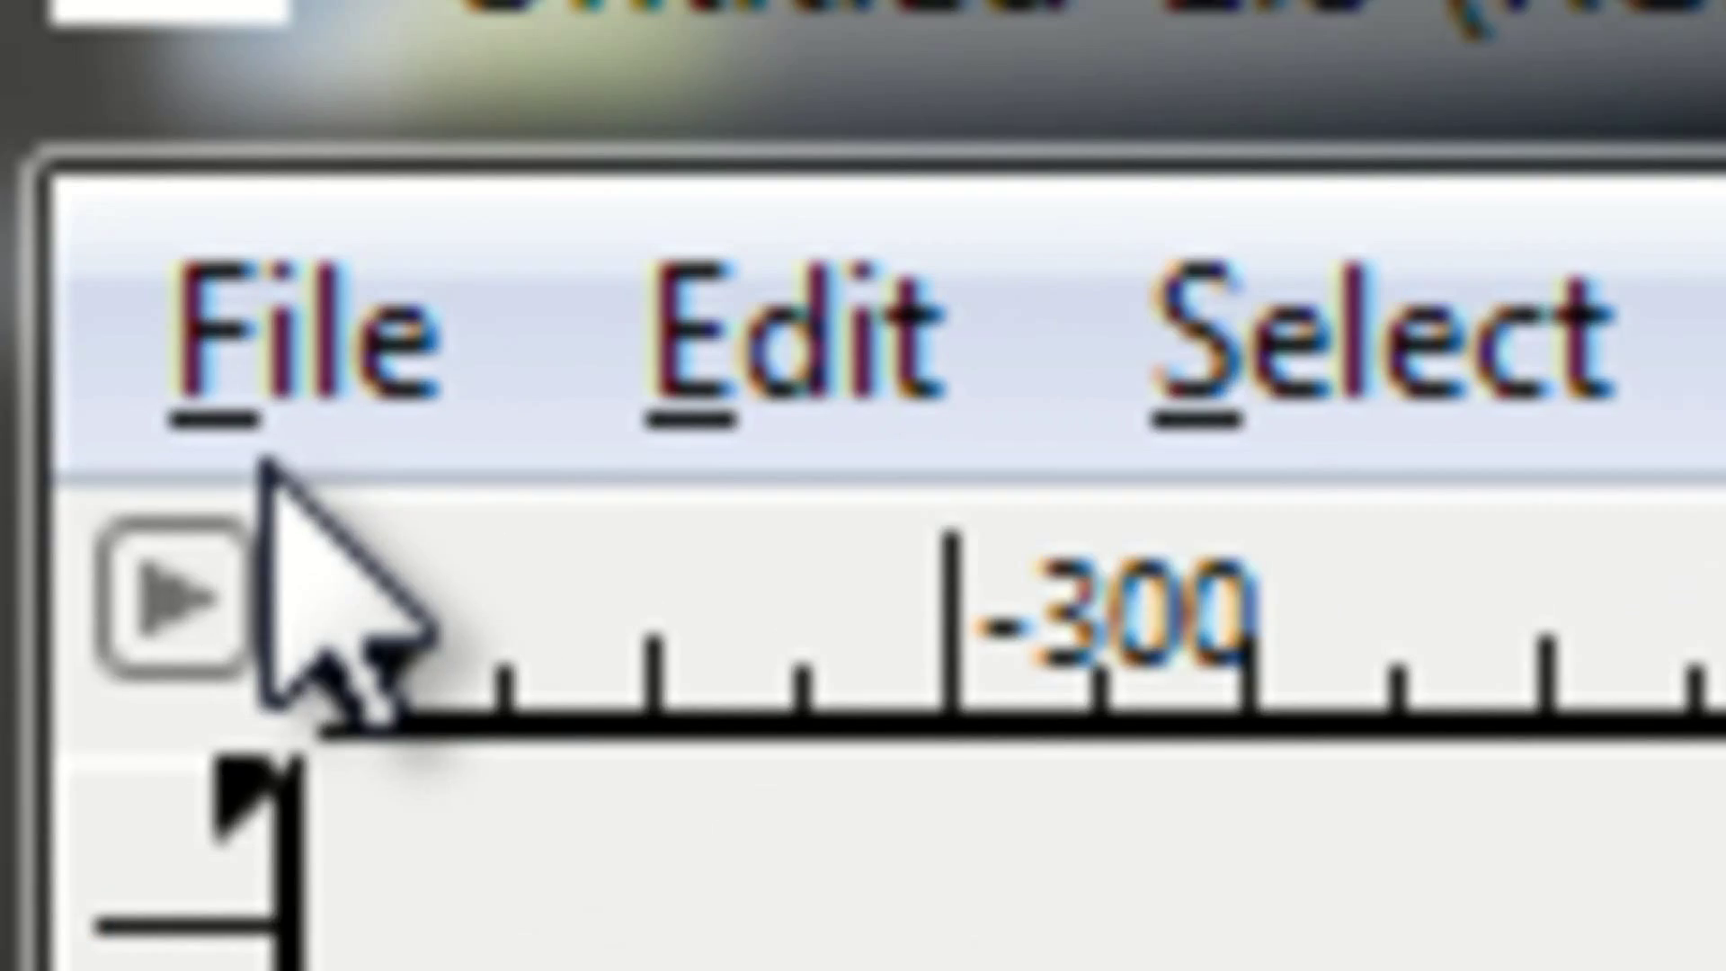
pyautogui.click(359, 360)
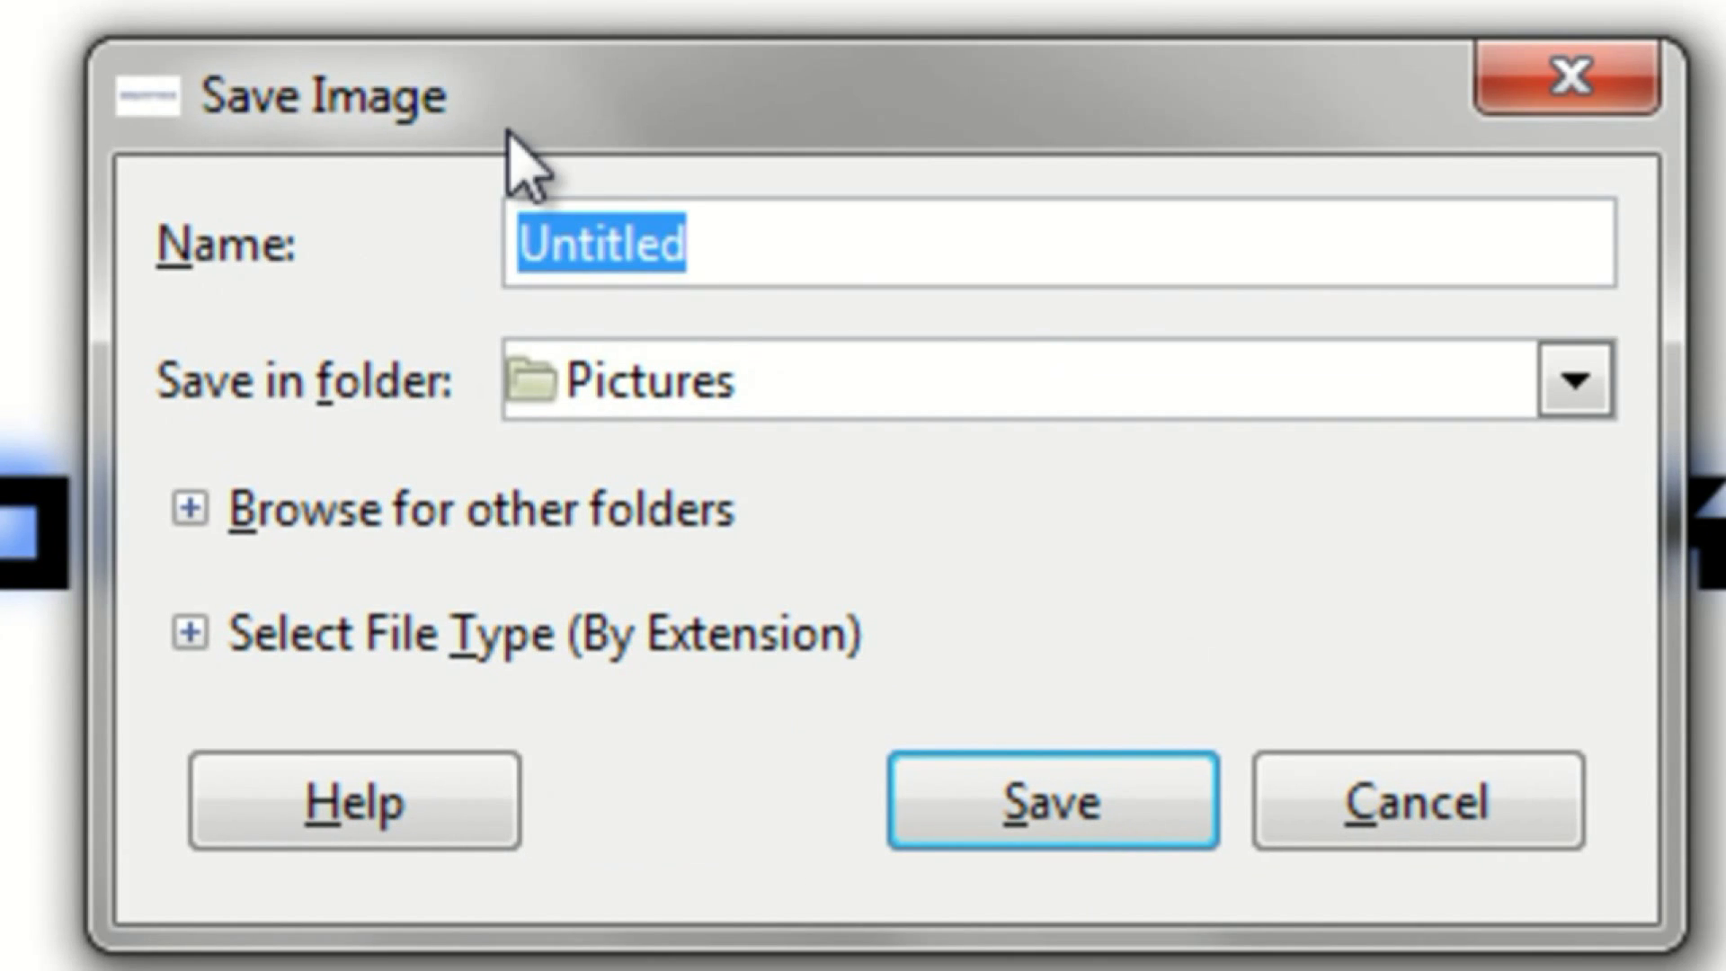
# Step: Save the image to the Desktop as CTDropShadow.jpg at JPEG quality 100
pyautogui.write('CTDropShadow.jpg')
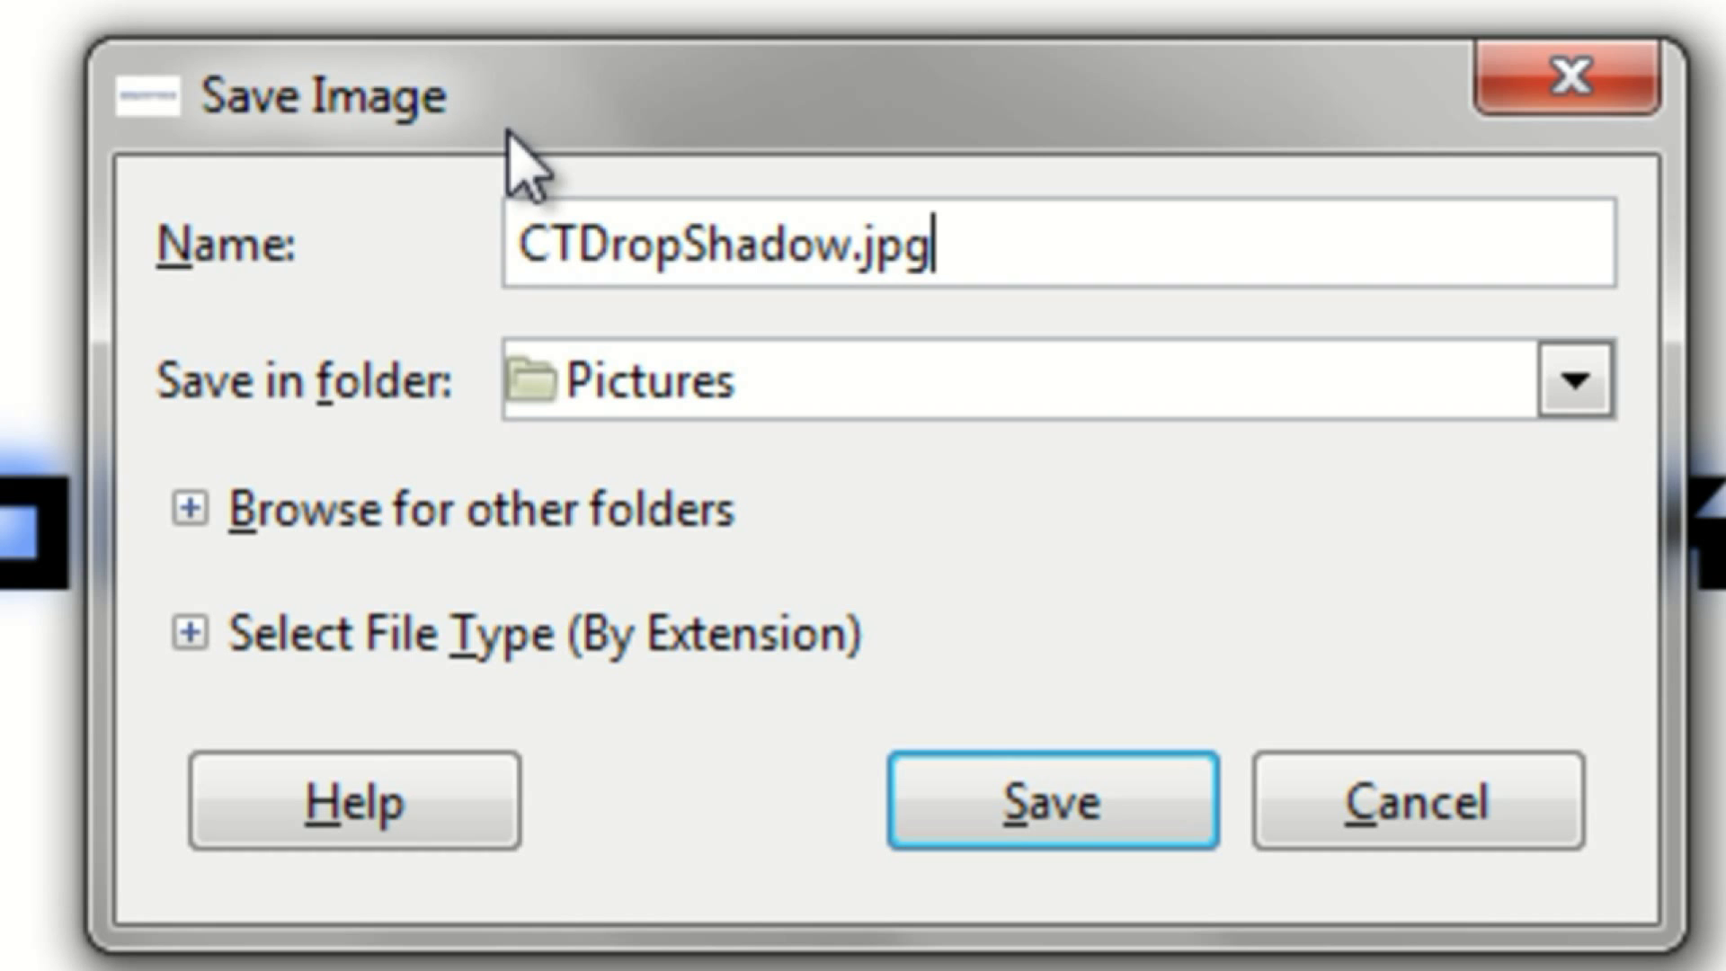
pyautogui.click(1579, 402)
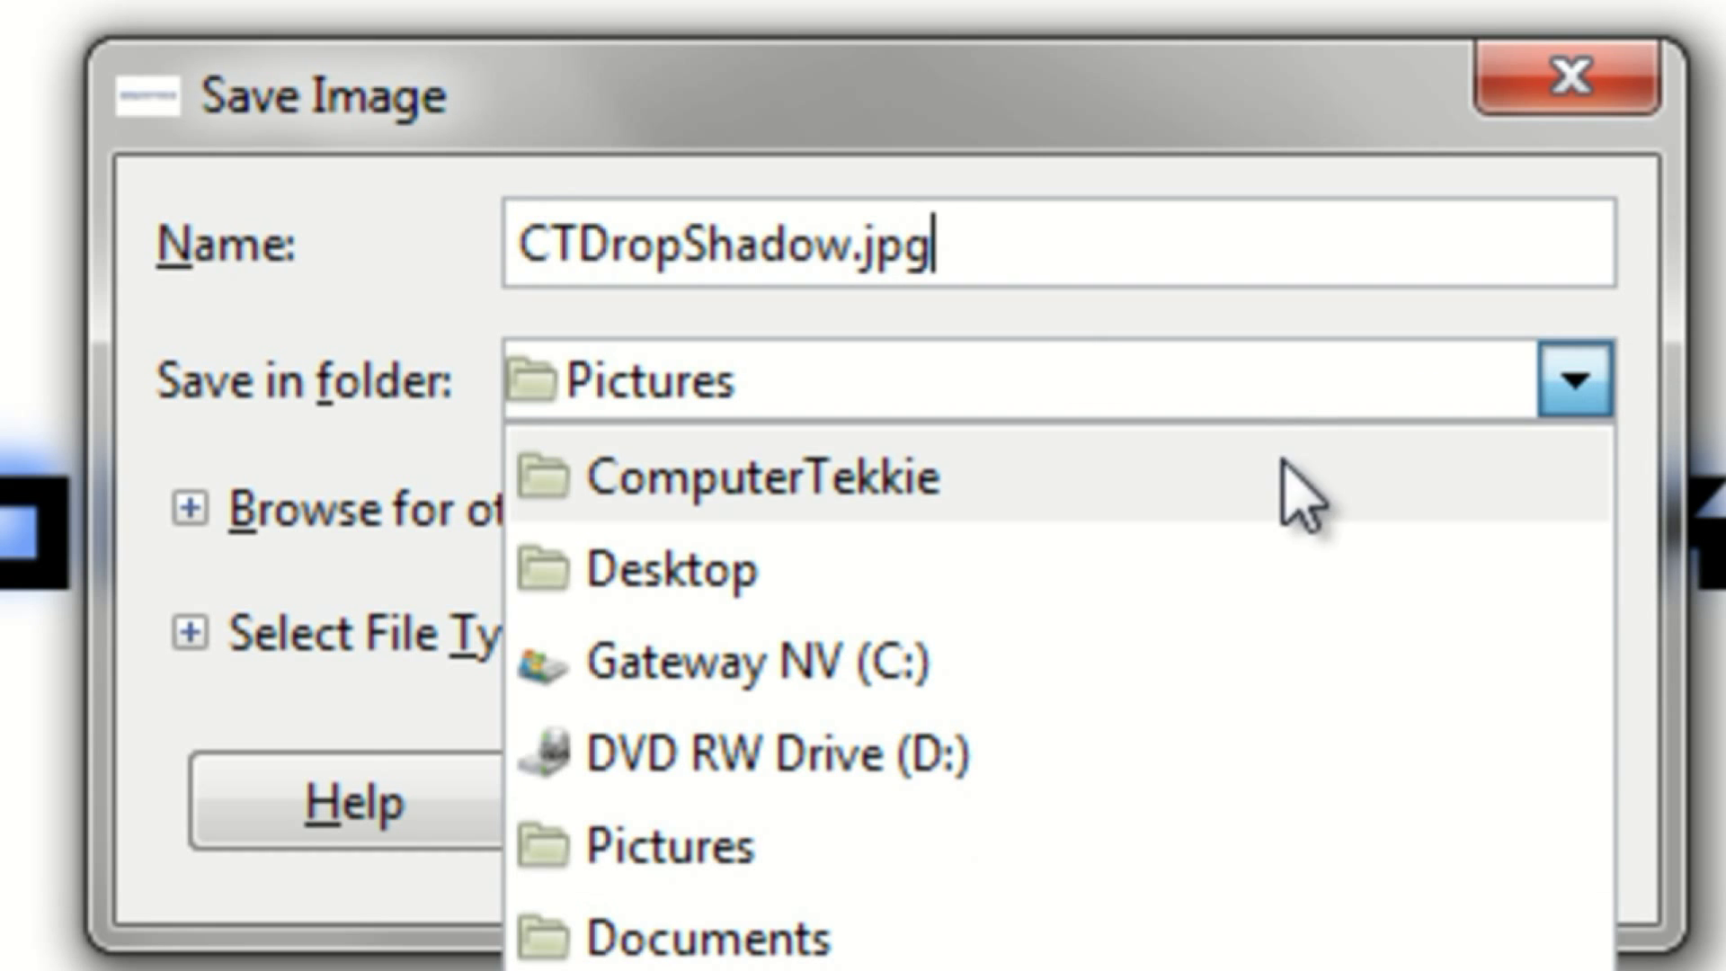
pyautogui.click(1267, 585)
pyautogui.click(1109, 817)
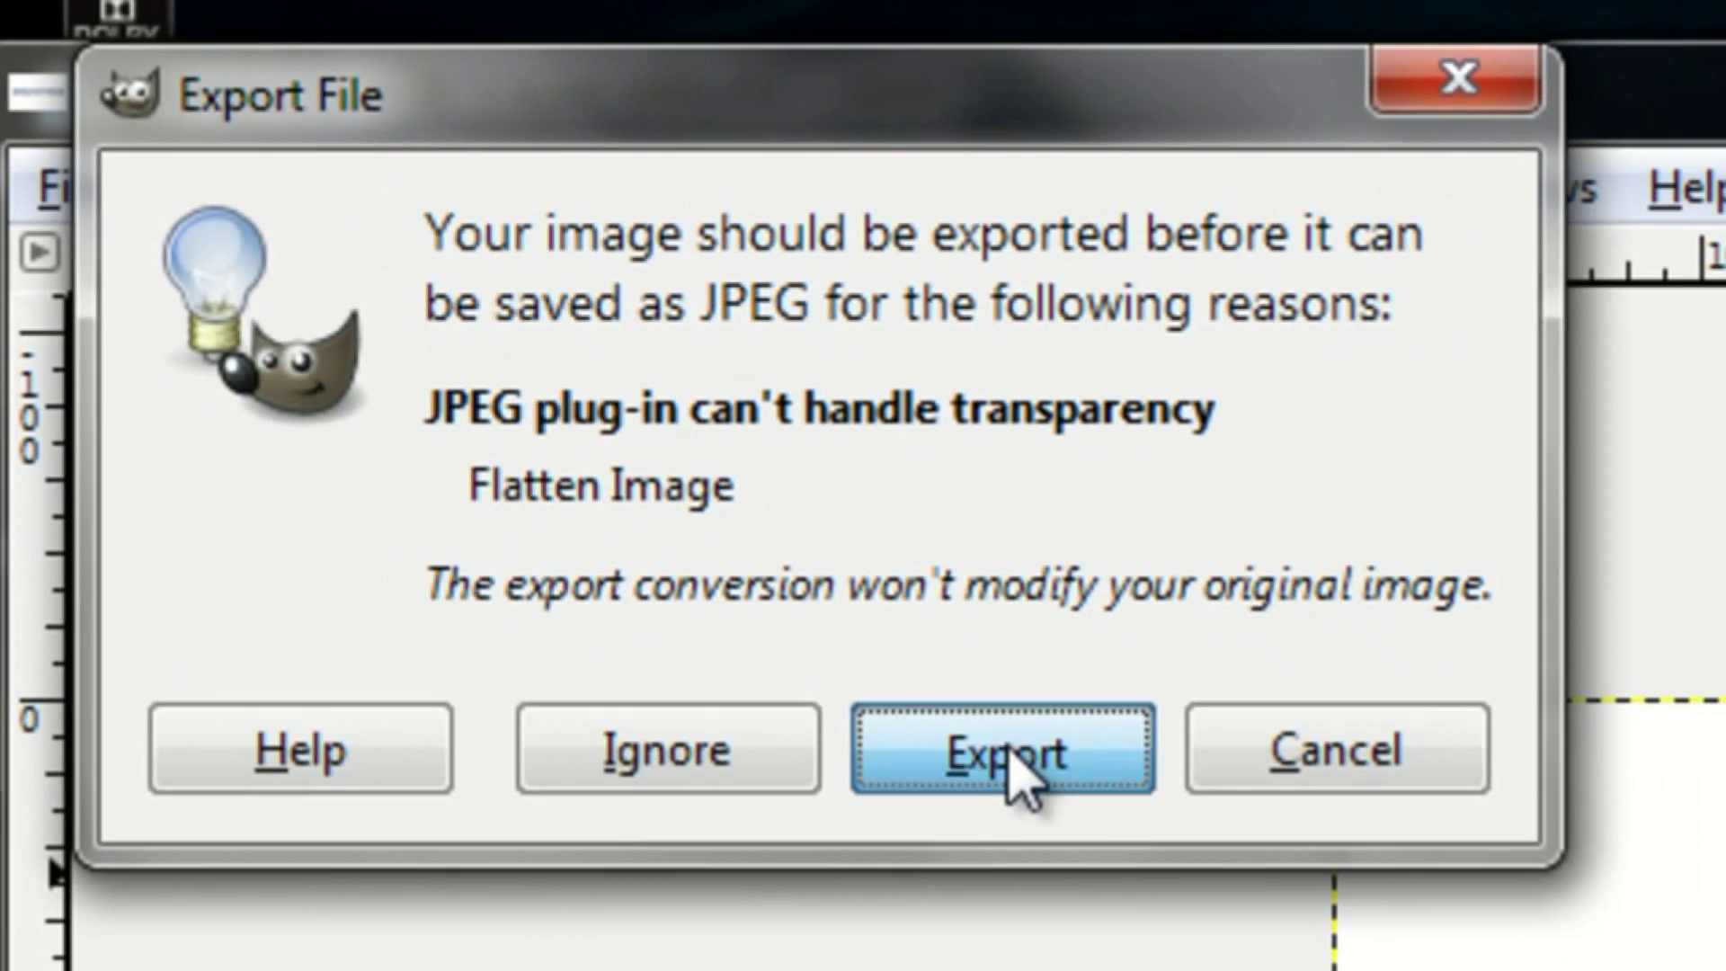
pyautogui.click(1155, 802)
pyautogui.moveTo(737, 211); pyautogui.dragTo(859, 287)
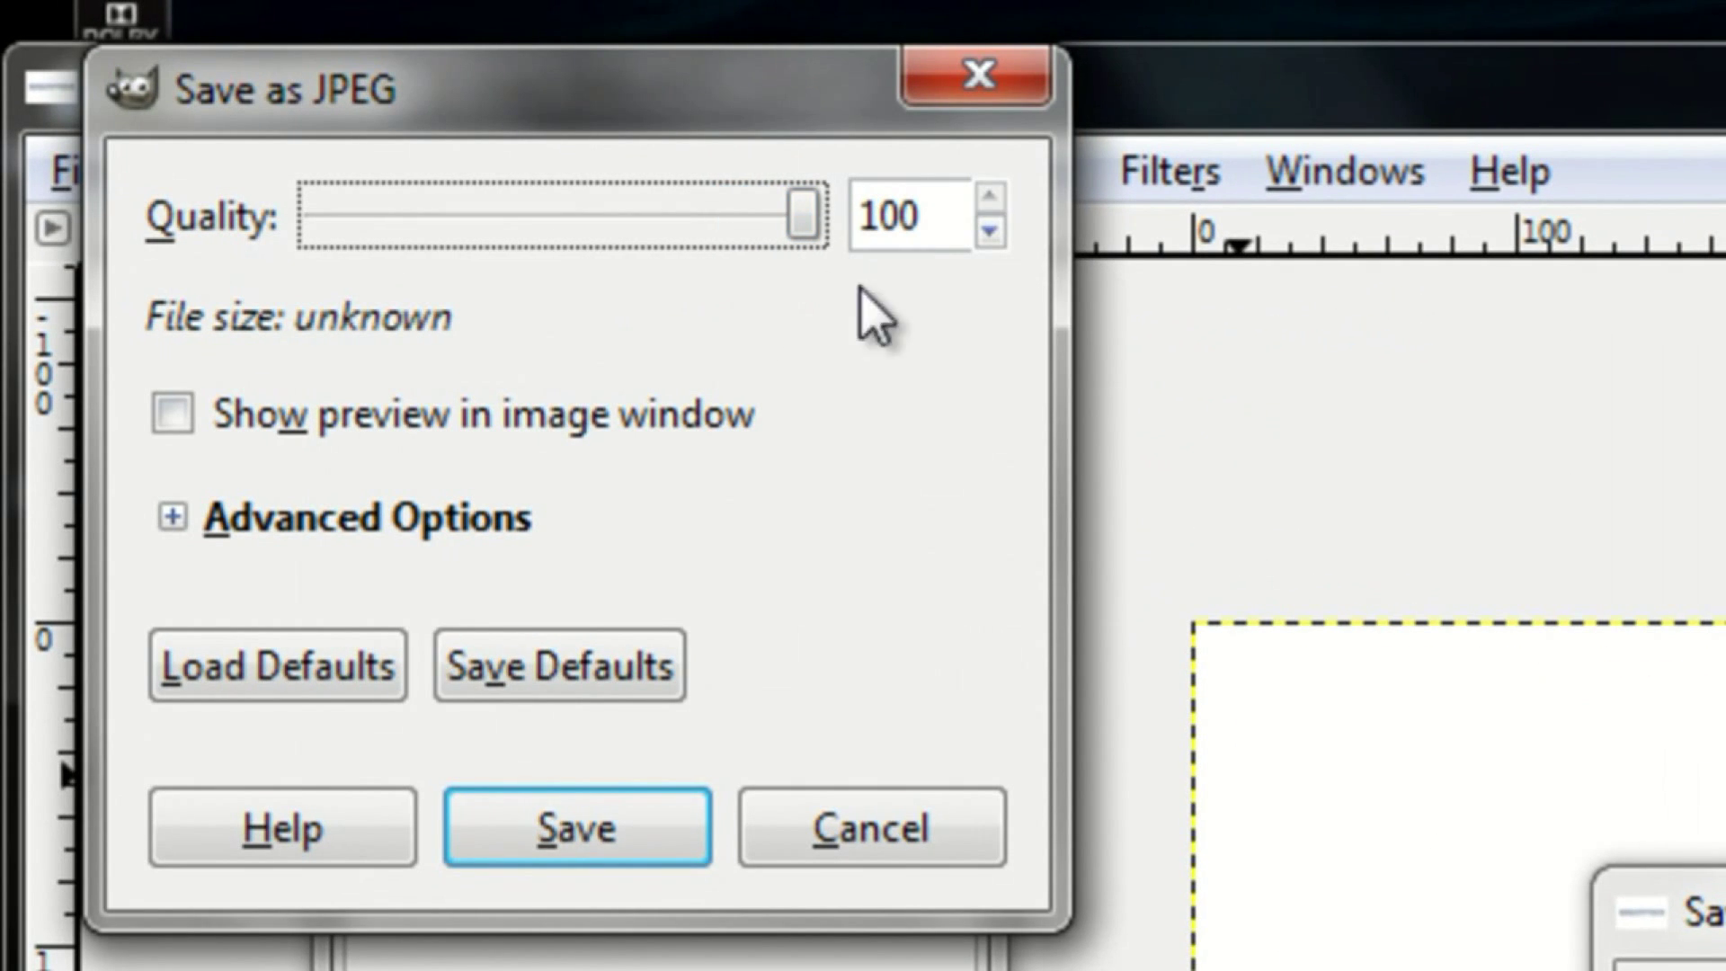
pyautogui.click(620, 823)
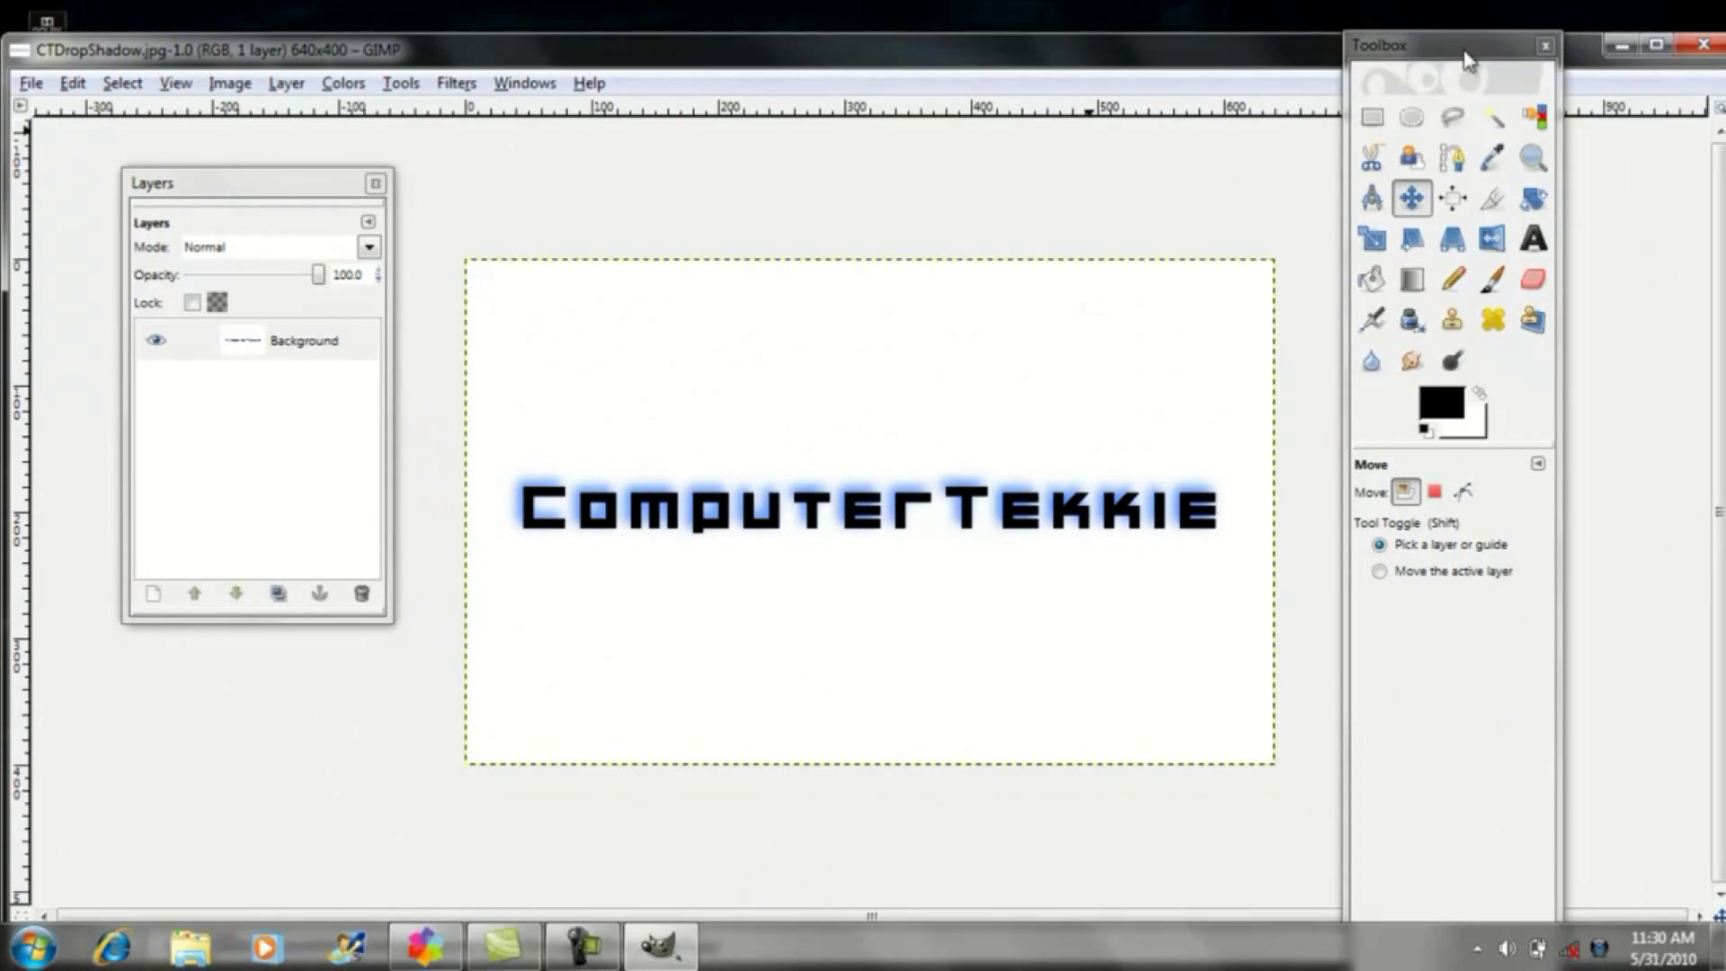
pyautogui.click(1542, 45)
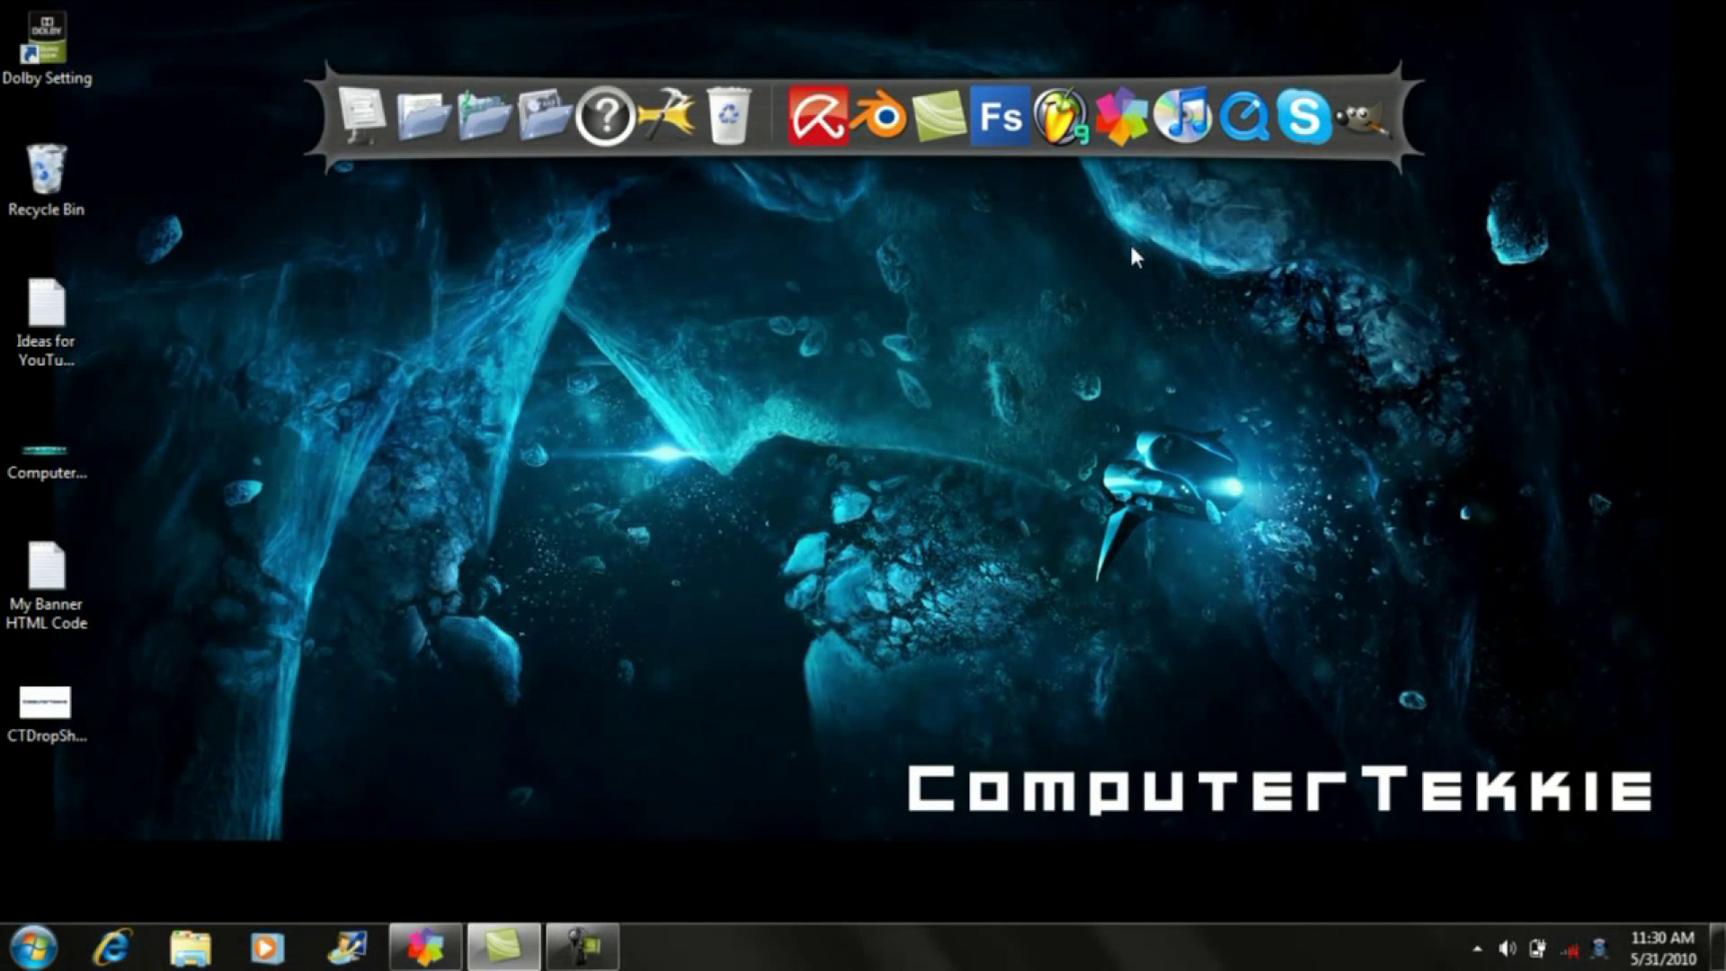
pyautogui.click(90, 701)
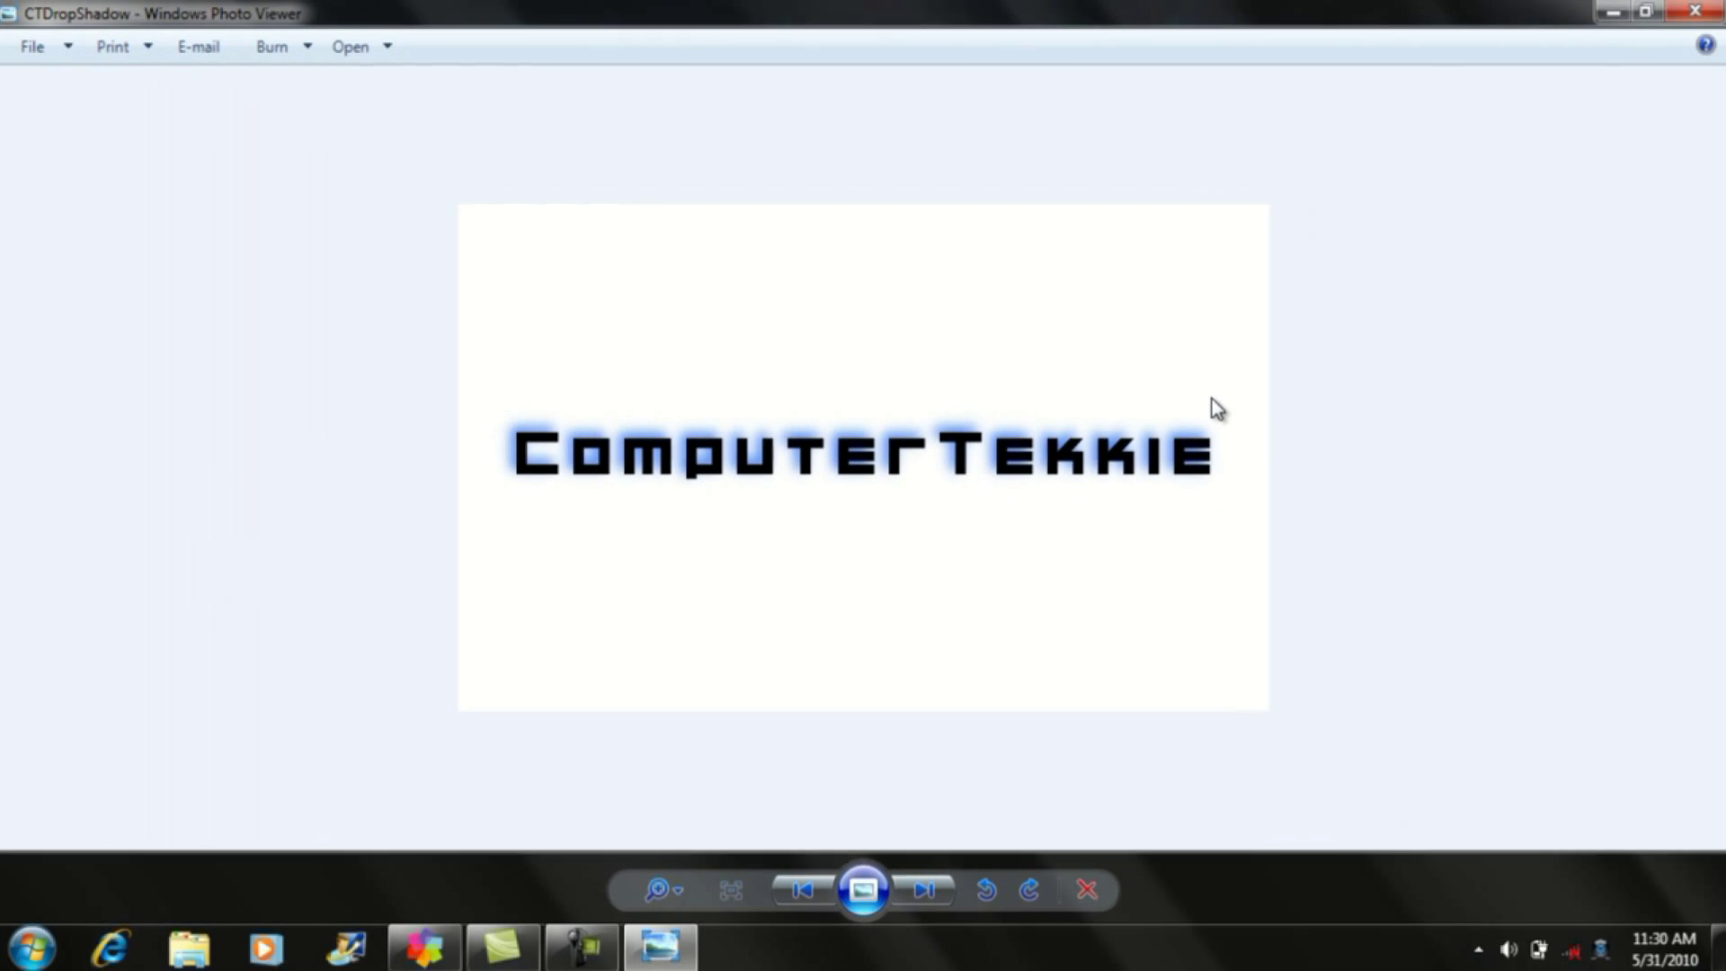
pyautogui.click(1674, 10)
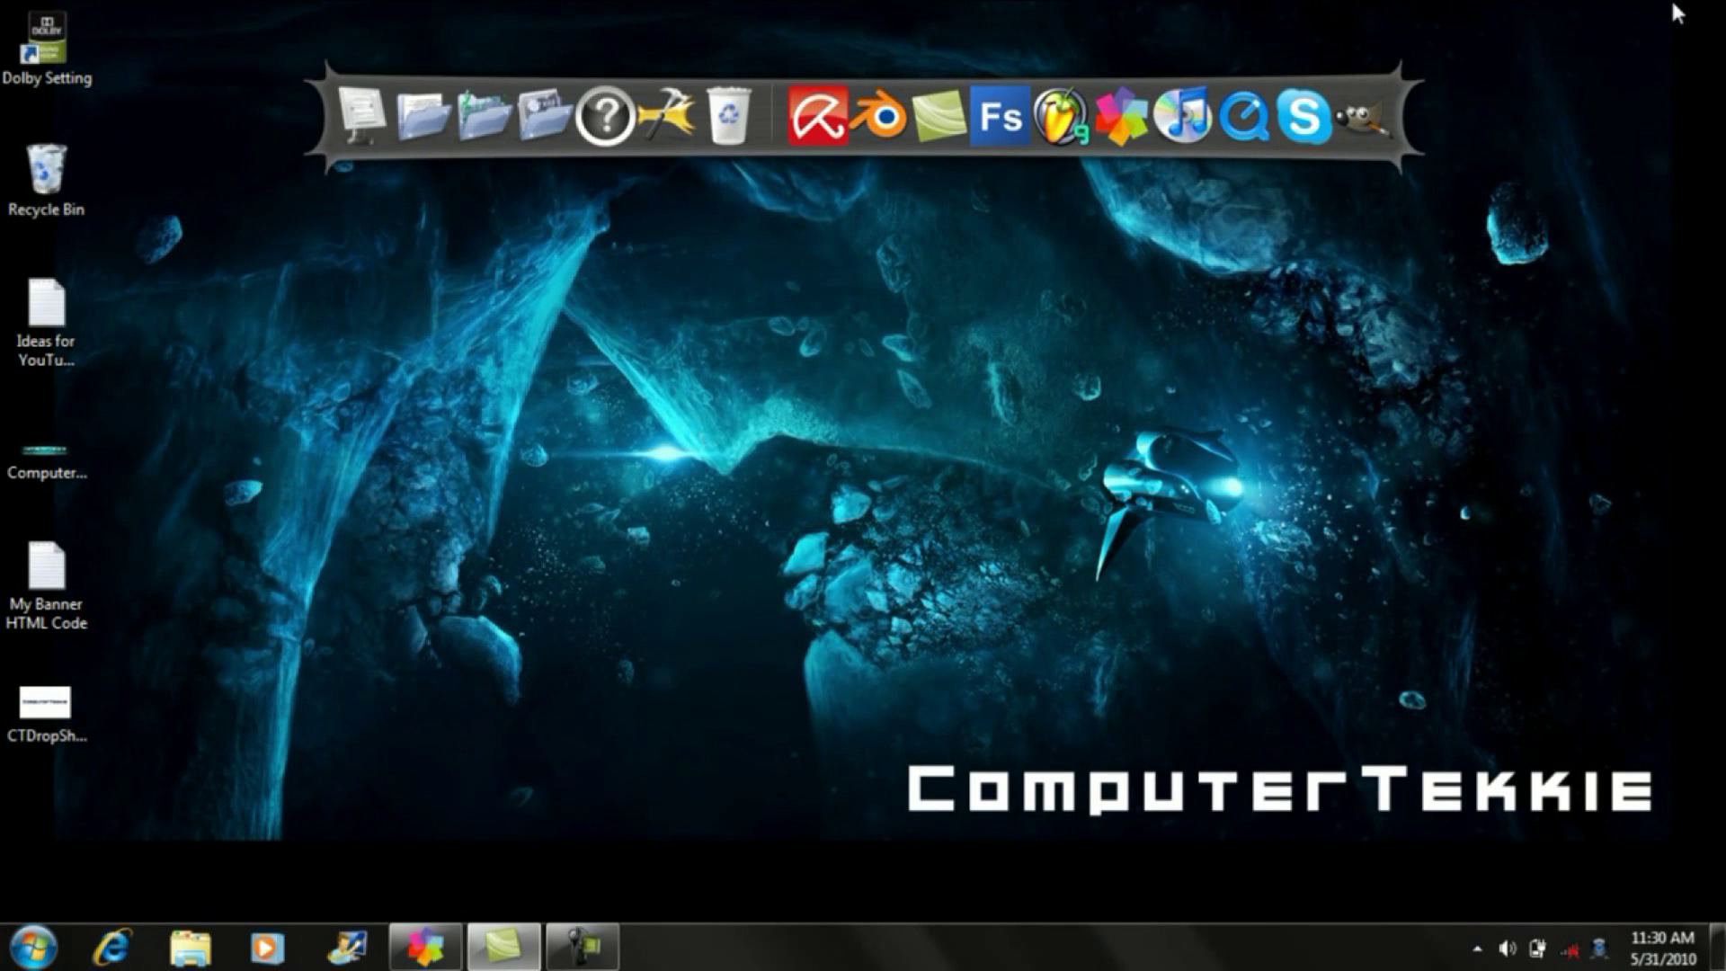